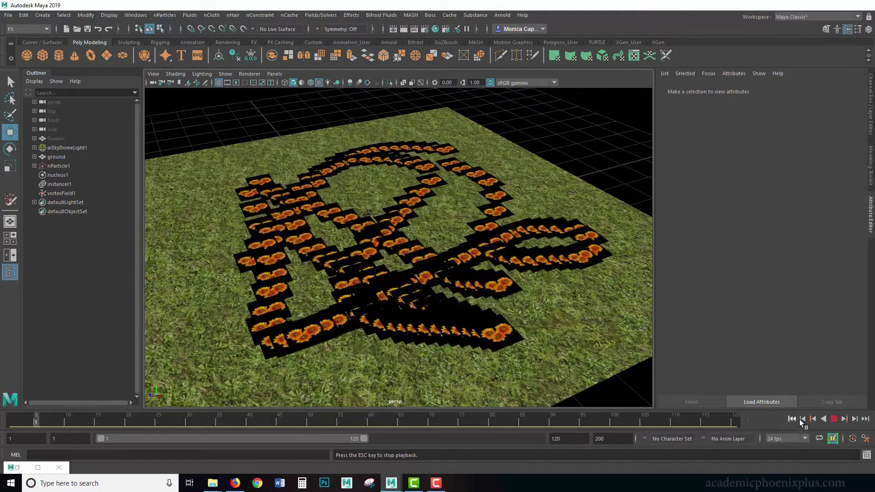
Stop the flower-particle playback and select vortexField1.
{"action": "left_click", "coordinate": [834, 419]}
{"action": "left_click", "coordinate": [89, 194]}
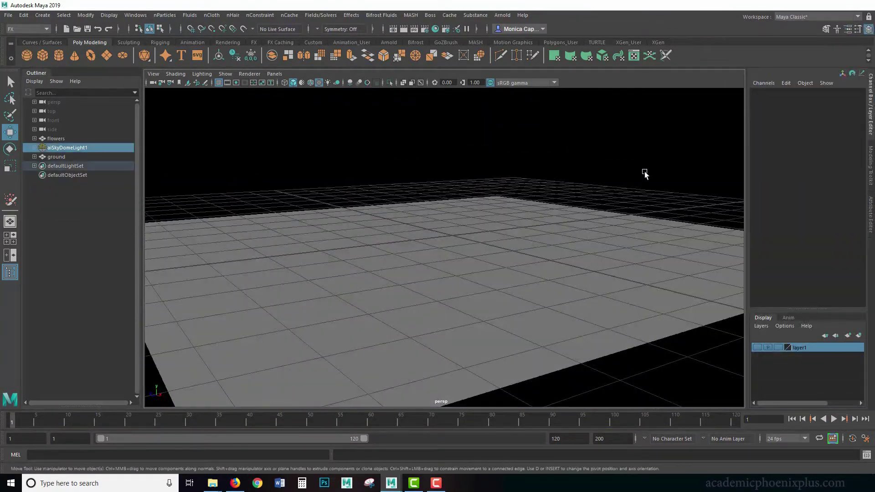
Select the ground plane and preview it in the Arnold RenderView, then close the preview.
{"action": "left_click", "coordinate": [502, 15]}
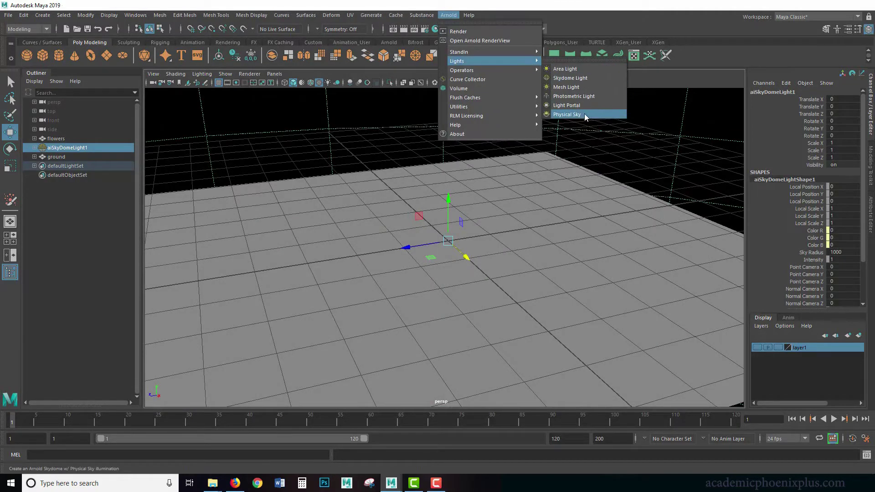
{"action": "left_click", "coordinate": [47, 29]}
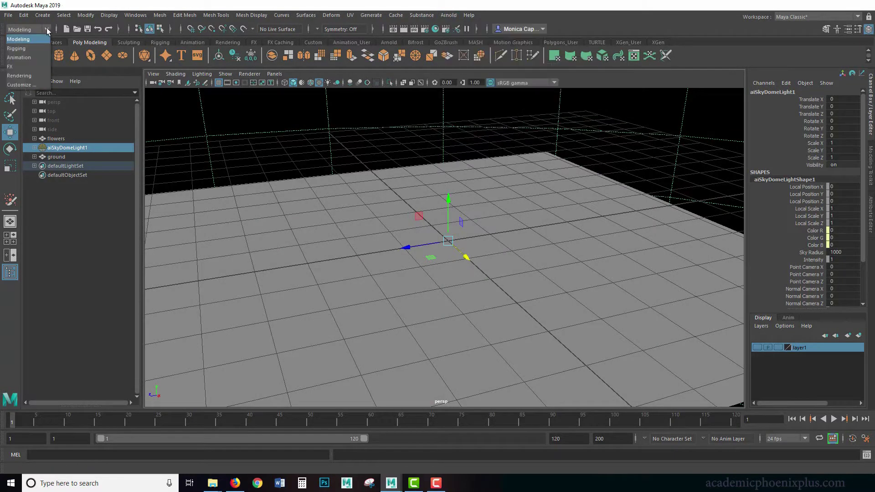
{"action": "left_click", "coordinate": [412, 172]}
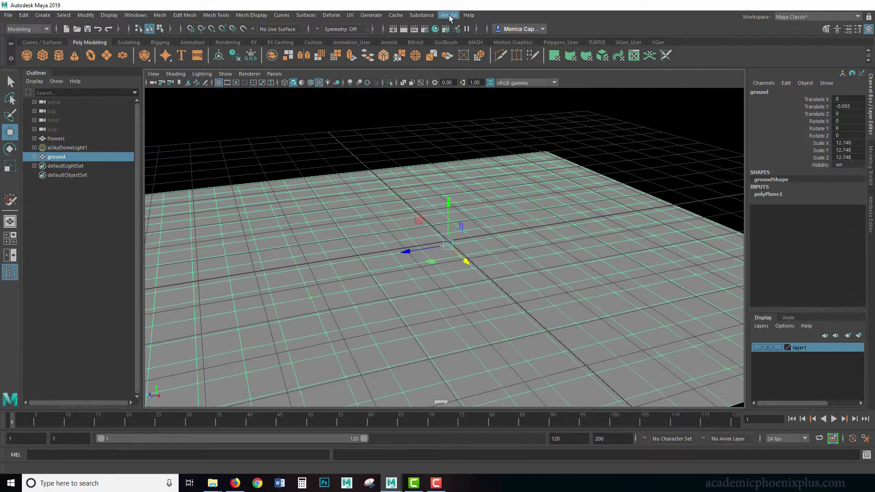
{"action": "left_click", "coordinate": [464, 51]}
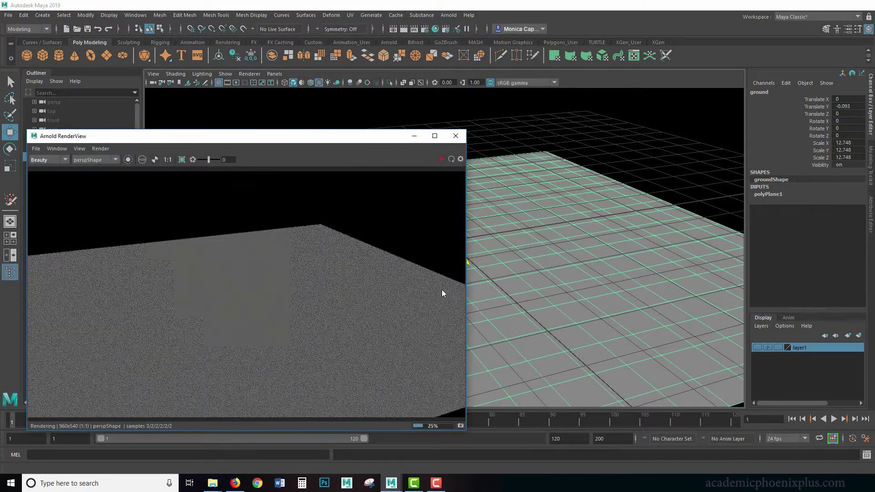
{"action": "left_click", "coordinate": [456, 136]}
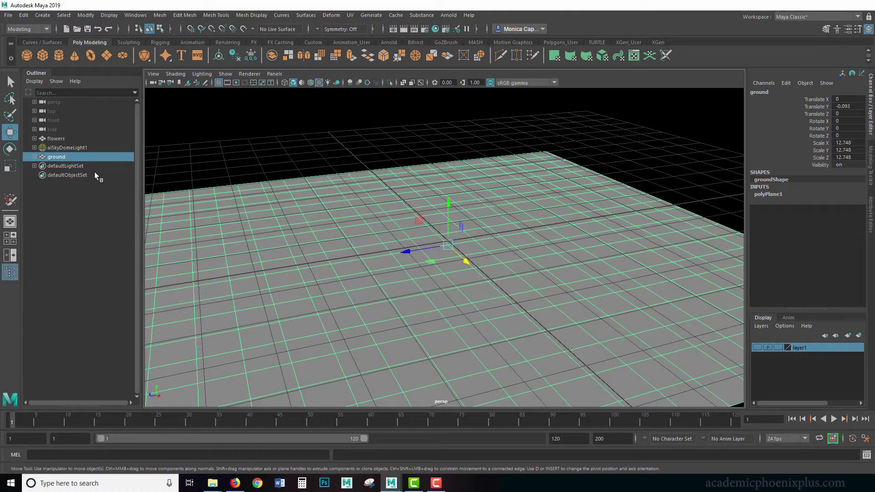
Select aiSkyDomeLight1, switch the menu set to FX and bring up the nParticles menu.
{"action": "left_click", "coordinate": [96, 147]}
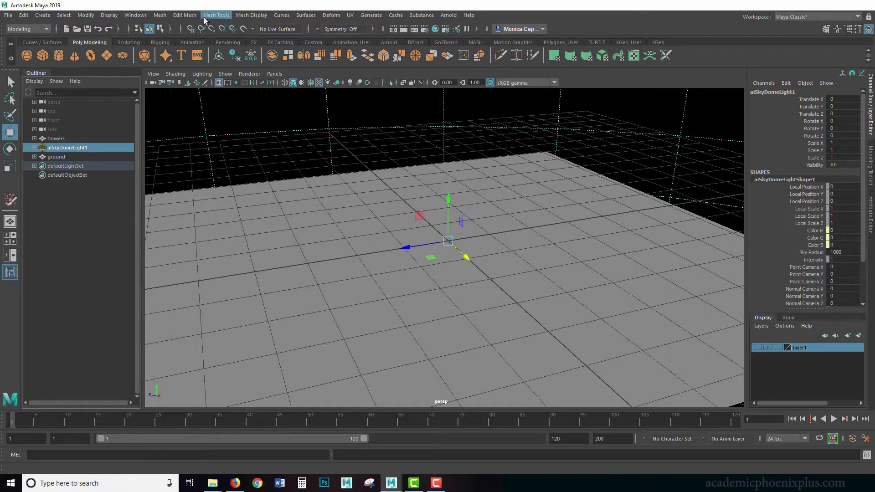
{"action": "left_click", "coordinate": [41, 29]}
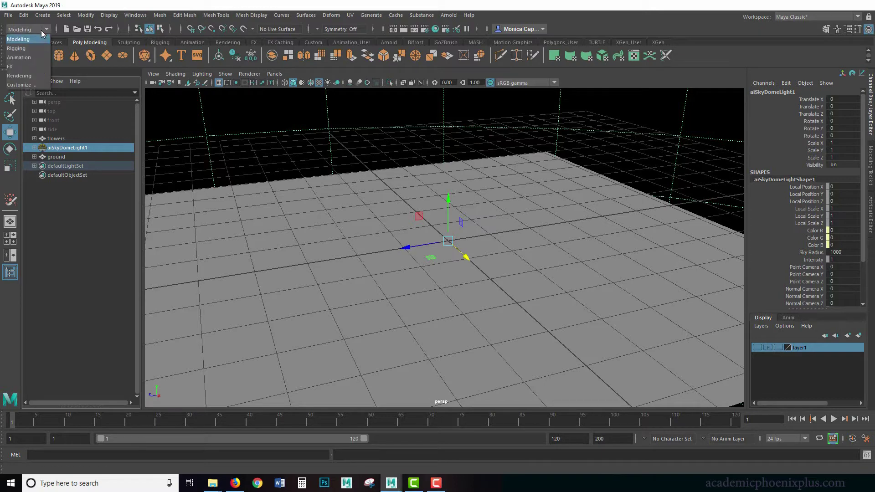
{"action": "left_click", "coordinate": [29, 67]}
{"action": "left_click", "coordinate": [166, 15]}
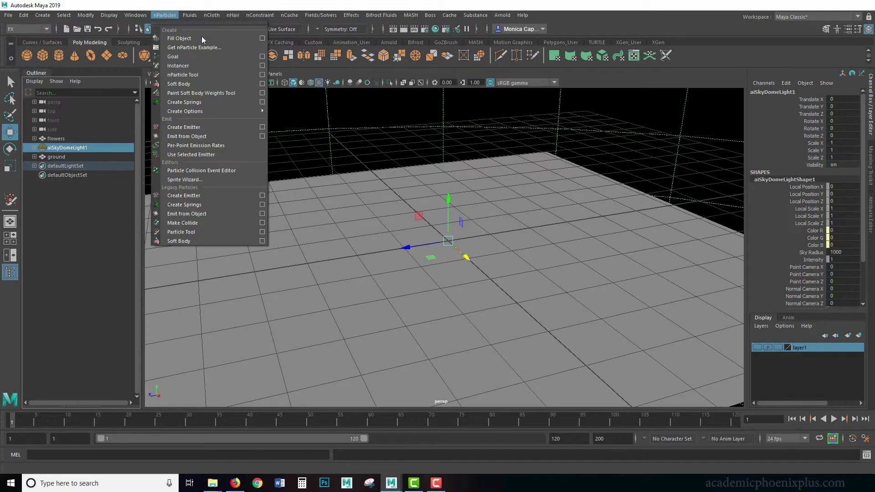
{"action": "mouse_move", "coordinate": [221, 112]}
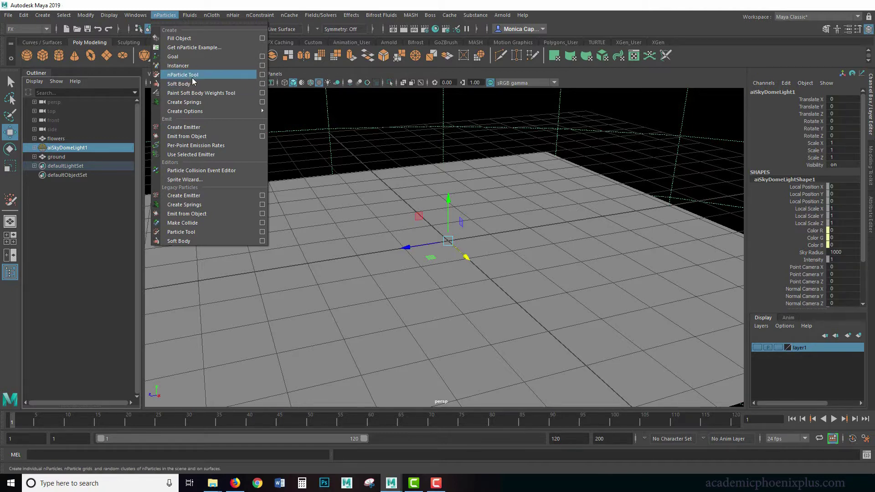
Reset the nParticle Tool settings to their defaults.
{"action": "left_click", "coordinate": [262, 75]}
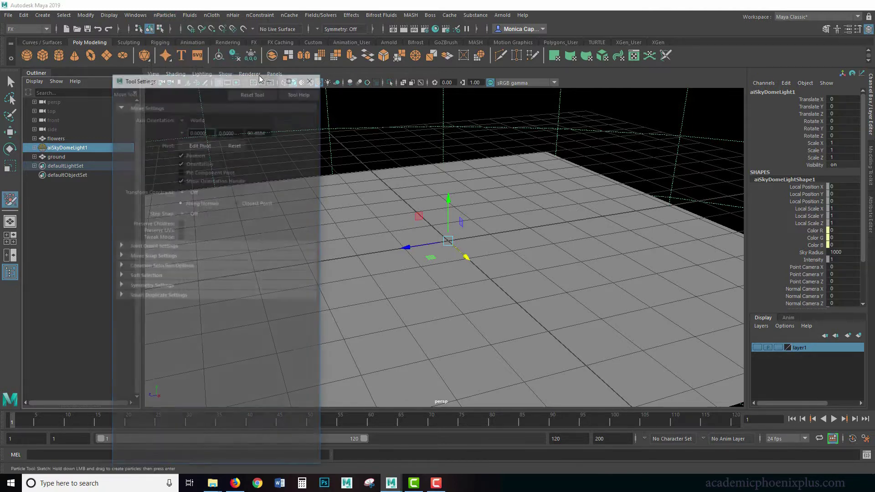
{"action": "left_click_drag", "start_coordinate": [213, 75], "coordinate": [146, 98]}
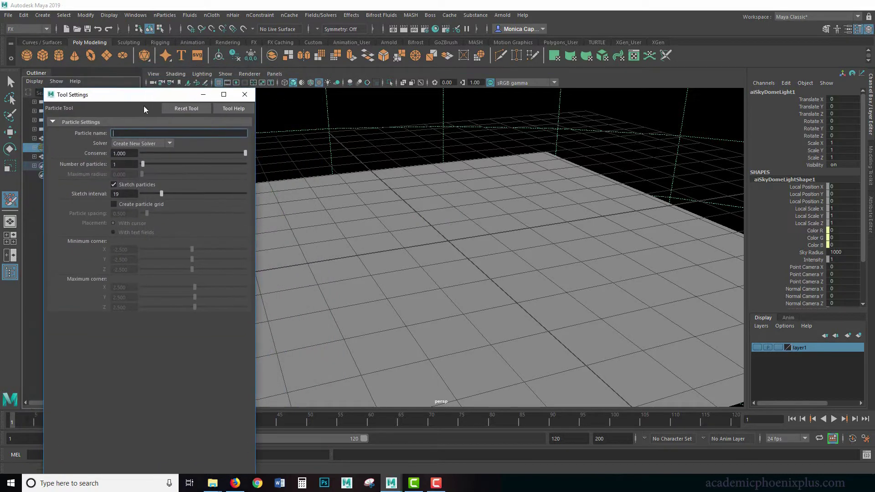
{"action": "left_click", "coordinate": [196, 108]}
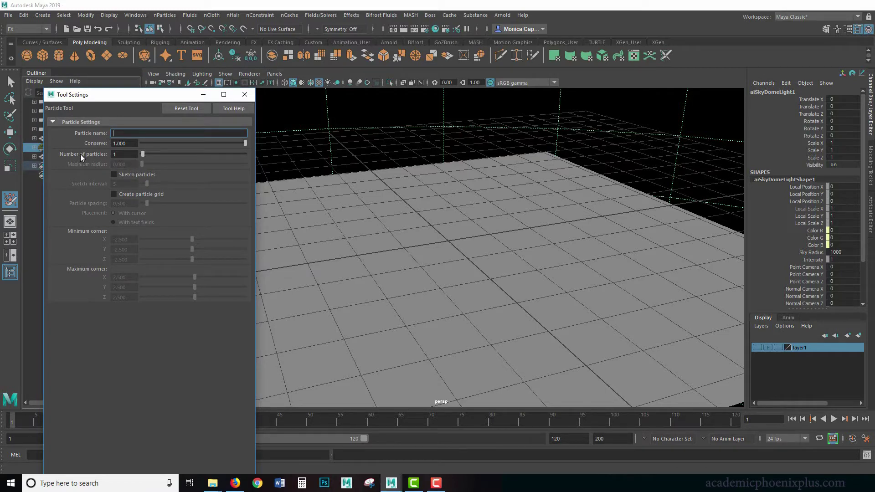
{"action": "left_click", "coordinate": [132, 155]}
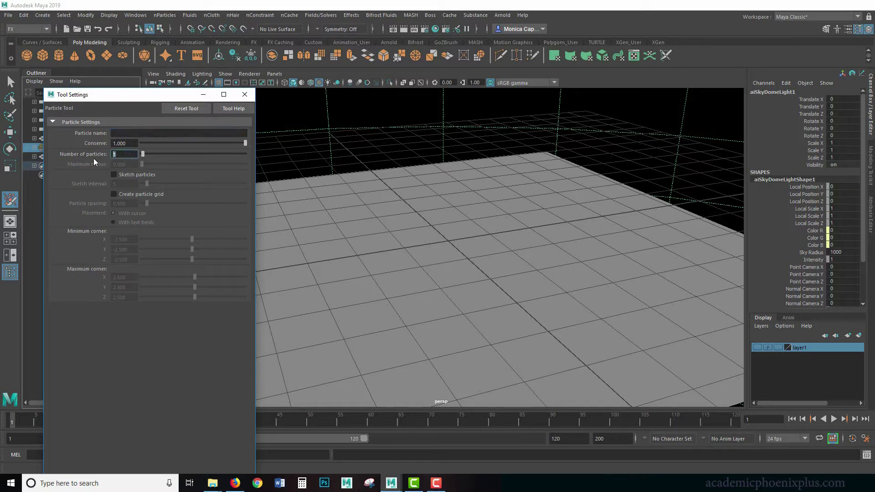
Place single particles on the ground plane to create particle1, then select it.
{"action": "left_click", "coordinate": [350, 229]}
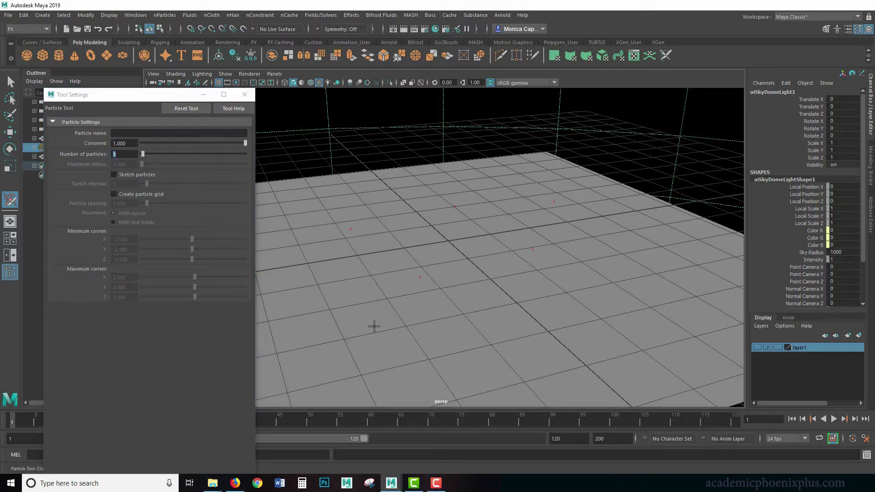
{"action": "left_click", "coordinate": [654, 290]}
{"action": "key", "text": "w"}
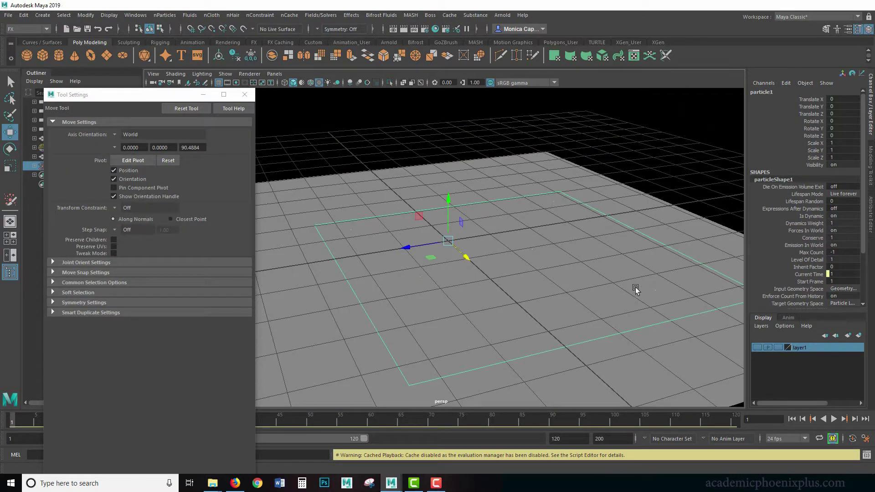
{"action": "left_click_drag", "start_coordinate": [150, 98], "coordinate": [223, 96]}
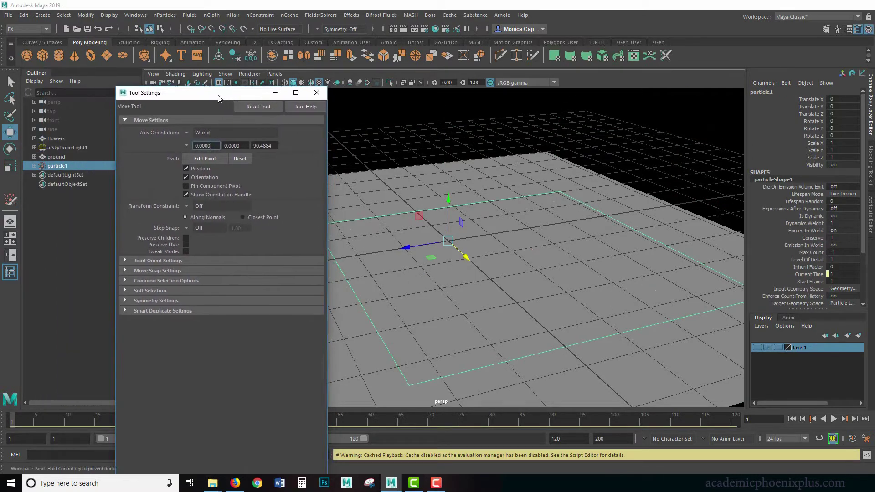
{"action": "left_click", "coordinate": [60, 168]}
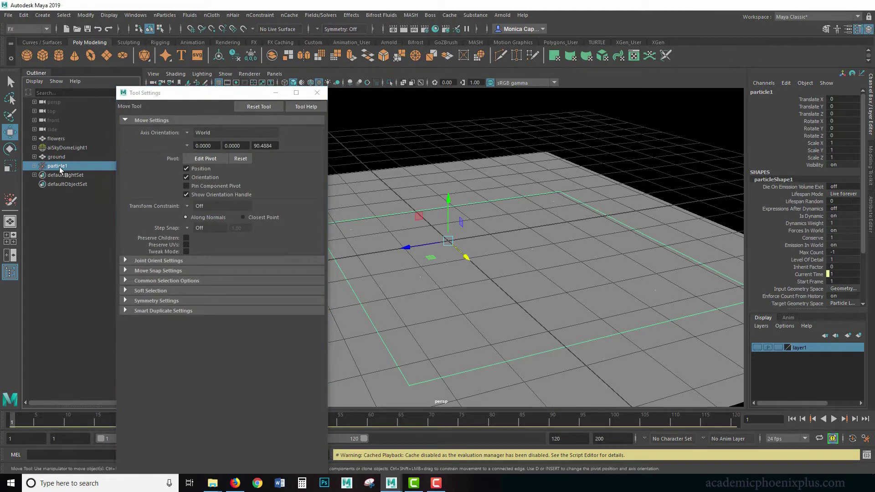
Delete particle1 and enable Sketch particles with a sketch interval of 5.
{"action": "key", "text": "Delete"}
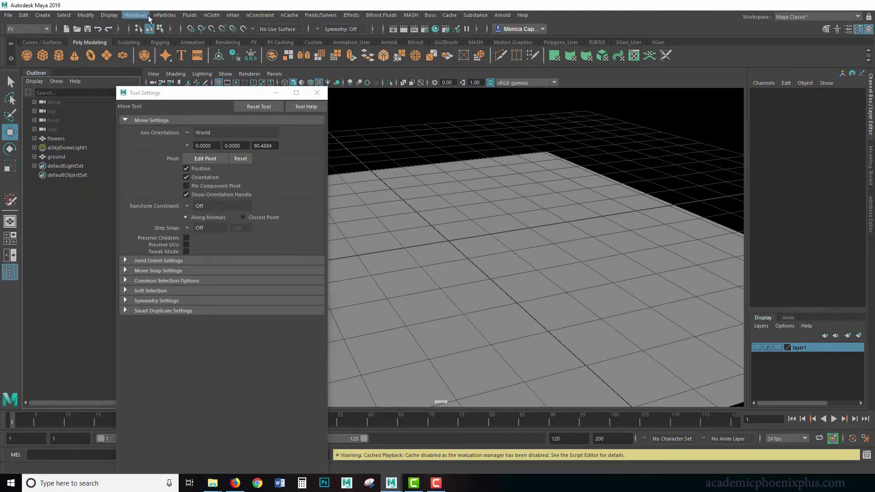
{"action": "left_click", "coordinate": [165, 14]}
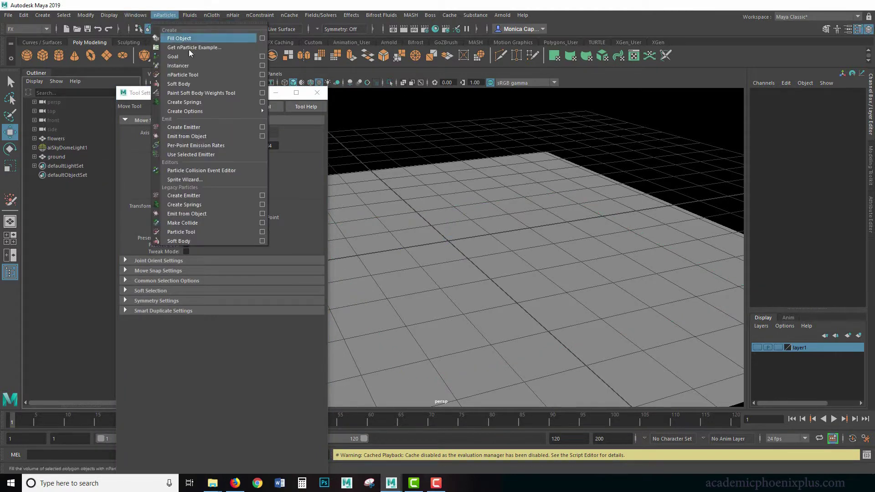
{"action": "left_click", "coordinate": [262, 75]}
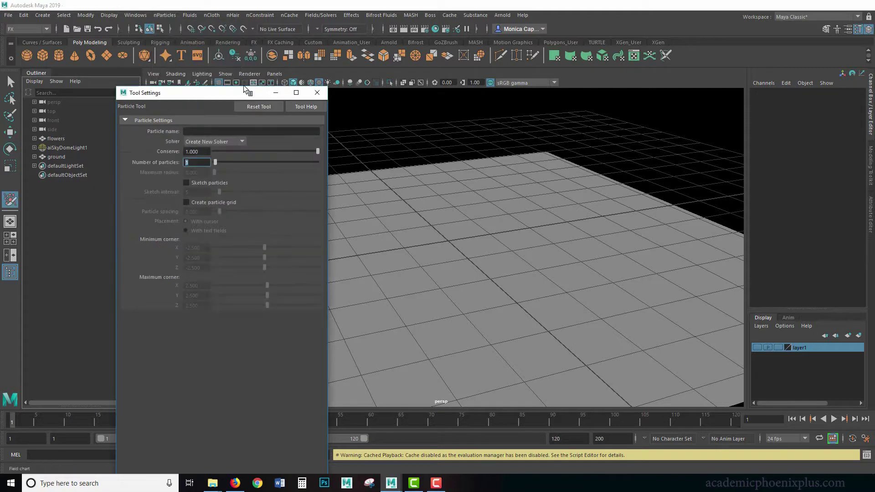
{"action": "left_click", "coordinate": [212, 184]}
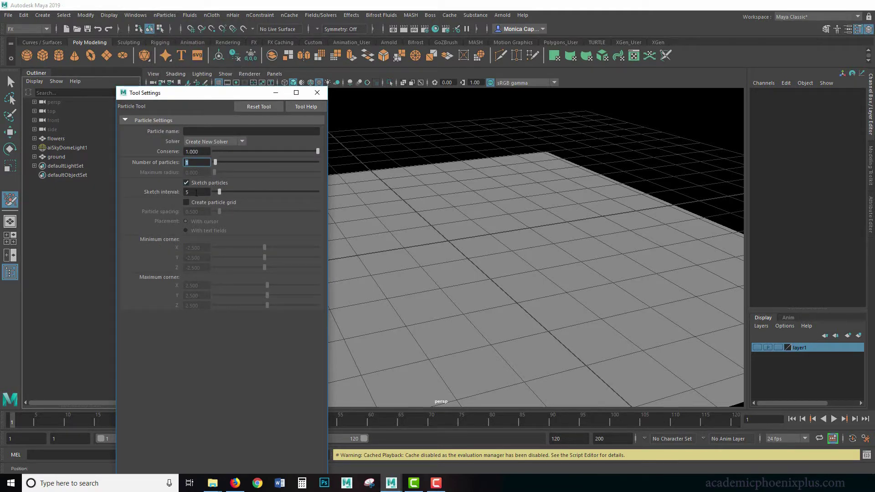
{"action": "left_click", "coordinate": [198, 192]}
Sketch a test looping trail, then delete the resulting nParticle1 and nucleus1.
{"action": "mouse_move", "coordinate": [376, 222]}
{"action": "left_mouse_down"}
{"action": "mouse_move", "coordinate": [477, 196]}
{"action": "mouse_move", "coordinate": [539, 202]}
{"action": "mouse_move", "coordinate": [524, 218]}
{"action": "mouse_move", "coordinate": [438, 231]}
{"action": "mouse_move", "coordinate": [393, 261]}
{"action": "mouse_move", "coordinate": [454, 281]}
{"action": "mouse_move", "coordinate": [567, 245]}
{"action": "mouse_move", "coordinate": [640, 254]}
{"action": "mouse_move", "coordinate": [613, 283]}
{"action": "mouse_move", "coordinate": [539, 289]}
{"action": "left_mouse_up"}
{"action": "key", "text": "Return"}
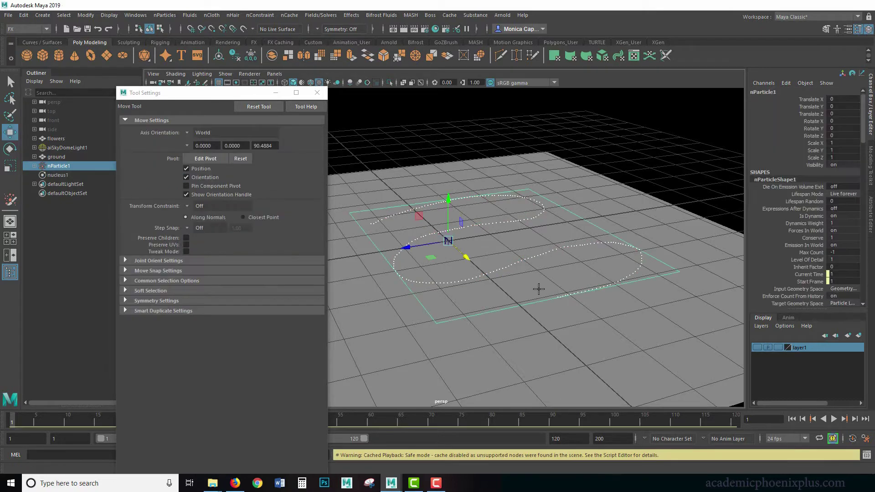
{"action": "left_click", "coordinate": [69, 174]}
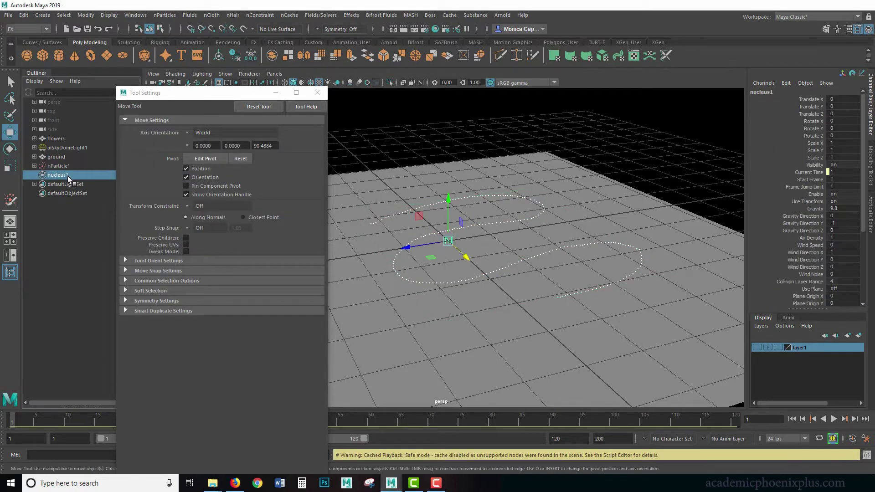
{"action": "left_click", "coordinate": [67, 166], "text": "shift"}
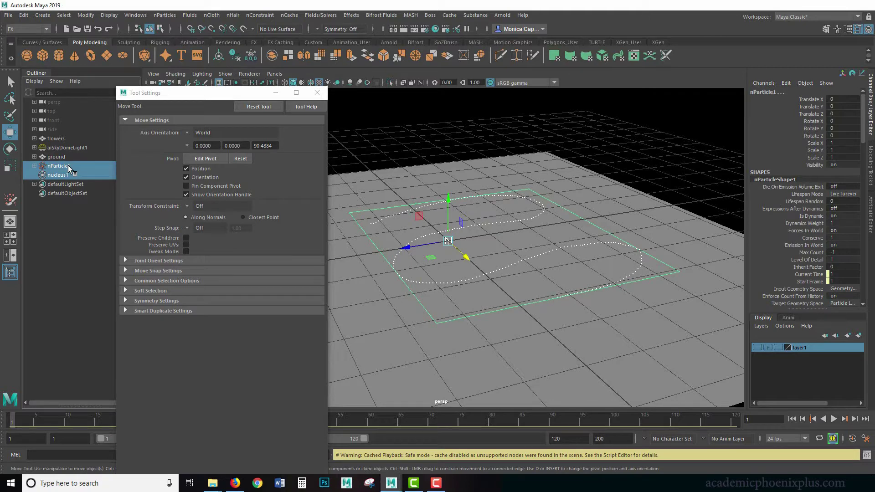
{"action": "key", "text": "Delete"}
Sketch a first looping stroke of particles across the grid, then undo it.
{"action": "left_click", "coordinate": [174, 15]}
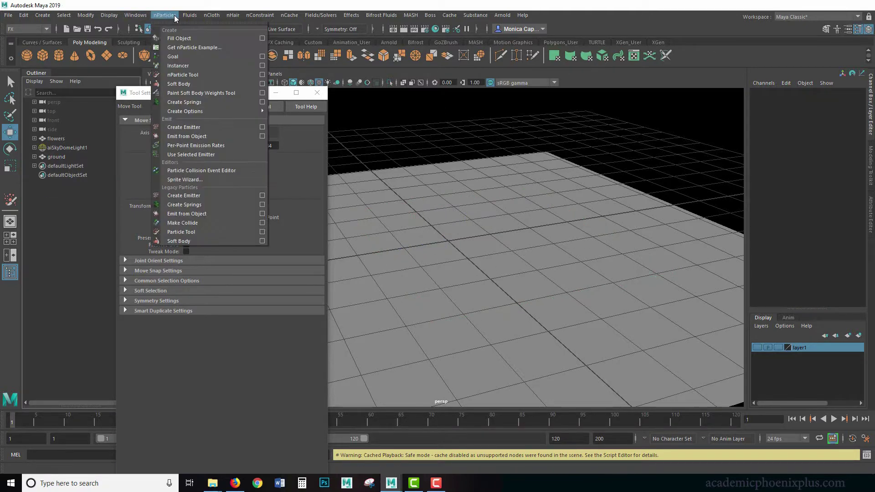
{"action": "left_click", "coordinate": [11, 200]}
{"action": "left_click_drag", "start_coordinate": [219, 192], "coordinate": [225, 192]}
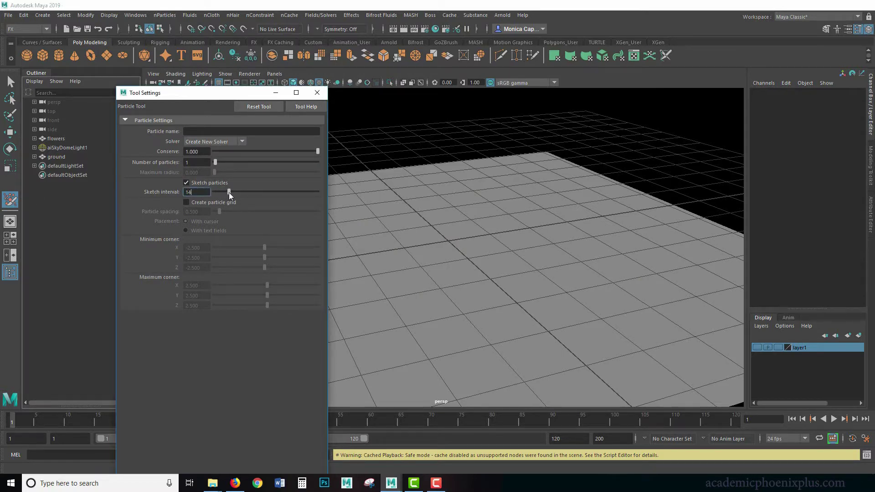
{"action": "left_click_drag", "start_coordinate": [374, 242], "coordinate": [416, 218]}
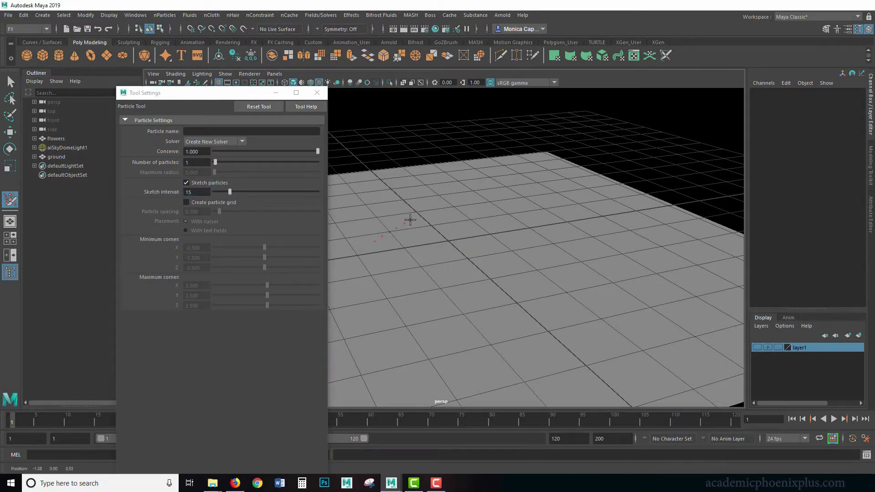
{"action": "mouse_move", "coordinate": [527, 208]}
{"action": "left_mouse_down"}
{"action": "mouse_move", "coordinate": [553, 295]}
{"action": "mouse_move", "coordinate": [676, 278]}
{"action": "left_mouse_up"}
{"action": "key", "text": "Return"}
{"action": "key", "text": "ctrl+z"}
Re-sketch a looping stroke with sketch interval 25 to create nParticle1 and nucleus1.
{"action": "key", "text": "y"}
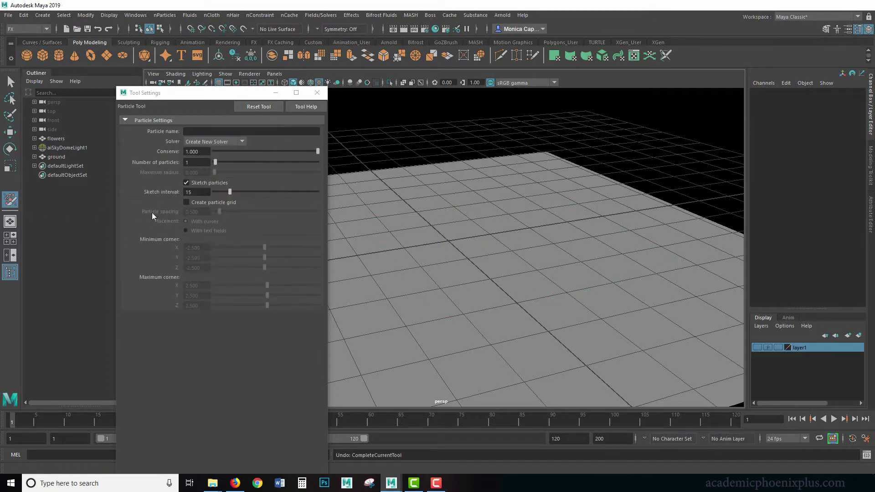
{"action": "left_click_drag", "start_coordinate": [233, 192], "coordinate": [240, 193]}
{"action": "mouse_move", "coordinate": [338, 266]}
{"action": "left_mouse_down"}
{"action": "mouse_move", "coordinate": [461, 189]}
{"action": "mouse_move", "coordinate": [545, 203]}
{"action": "mouse_move", "coordinate": [454, 272]}
{"action": "mouse_move", "coordinate": [558, 339]}
{"action": "mouse_move", "coordinate": [555, 327]}
{"action": "mouse_move", "coordinate": [385, 236]}
{"action": "mouse_move", "coordinate": [497, 181]}
{"action": "mouse_move", "coordinate": [620, 226]}
{"action": "left_mouse_up"}
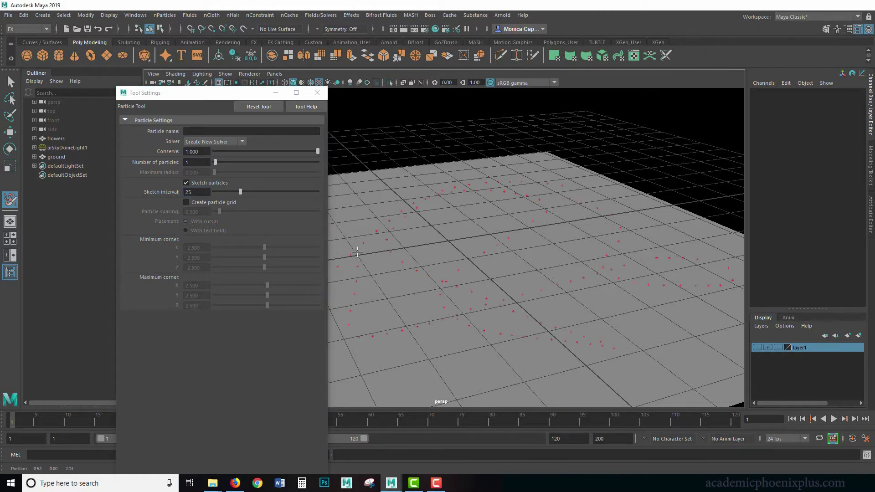
{"action": "key", "text": "Return"}
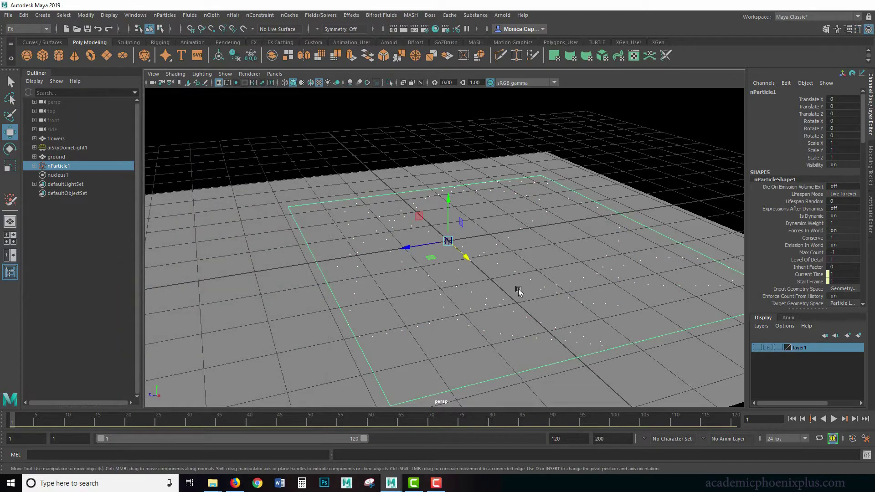
Select the sketched particles and try raising them, then undo the move.
{"action": "left_click_drag", "start_coordinate": [640, 237], "coordinate": [495, 191], "text": "alt"}
{"action": "left_click", "coordinate": [62, 175]}
{"action": "left_click", "coordinate": [497, 219]}
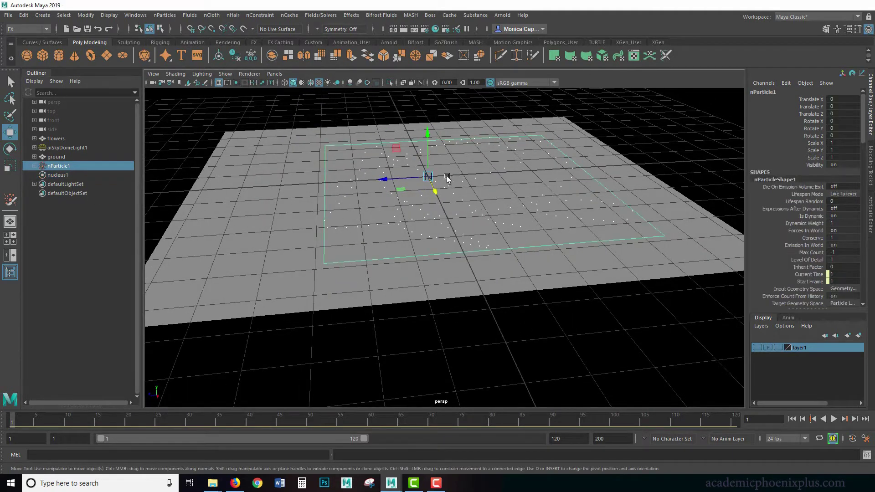
{"action": "left_click_drag", "start_coordinate": [430, 133], "coordinate": [429, 117]}
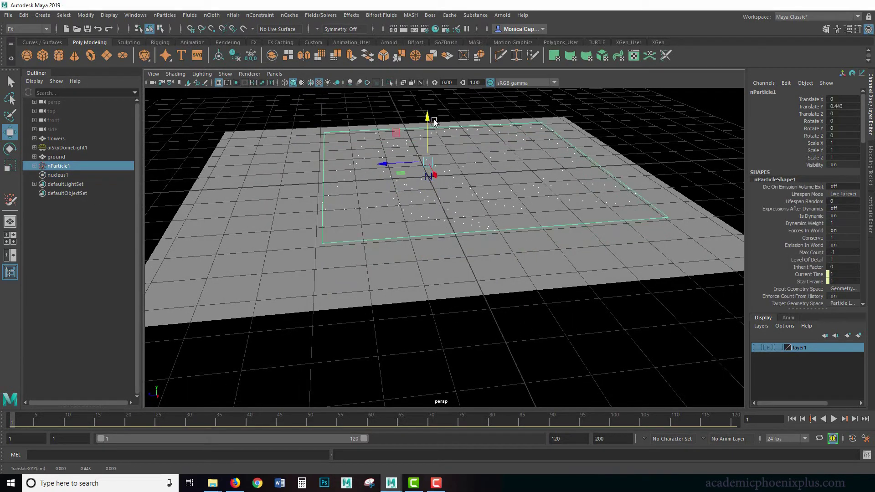
{"action": "key", "text": "ctrl+z"}
Test-play the particles falling, rewind, and lift nParticle1 to Translate Y 0.149.
{"action": "left_click_drag", "start_coordinate": [463, 207], "coordinate": [287, 193], "text": "alt"}
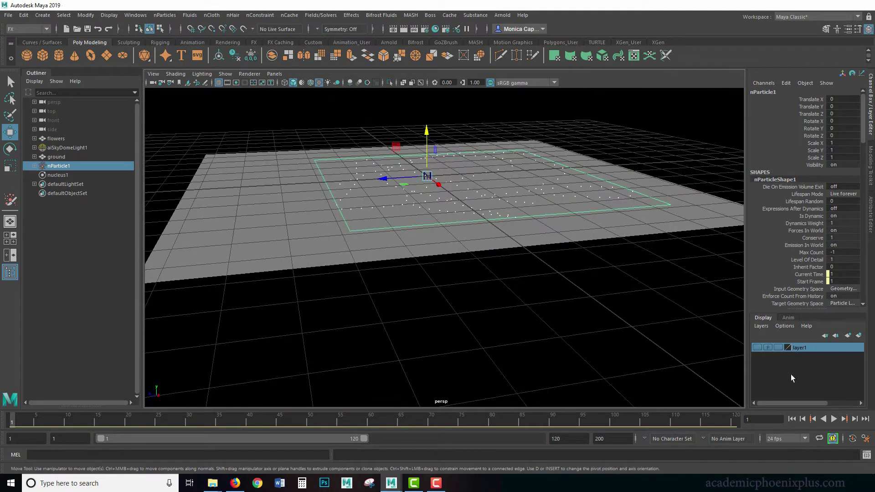
{"action": "left_click", "coordinate": [833, 419]}
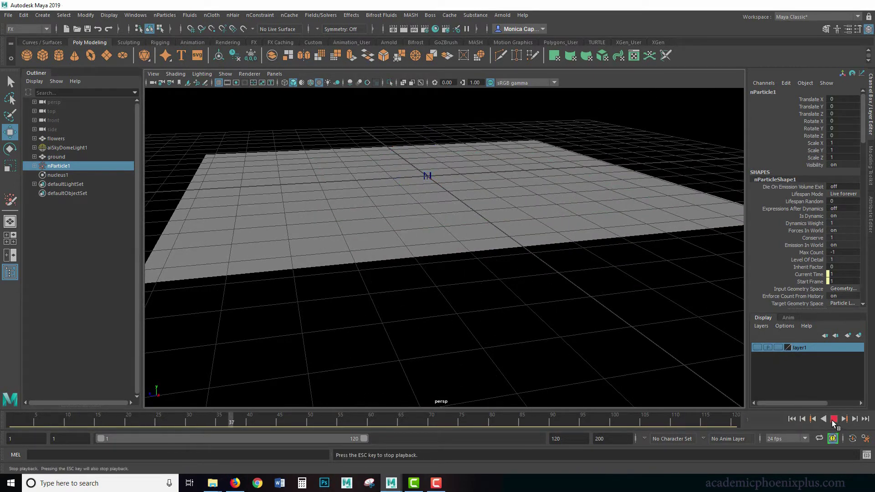
{"action": "left_click", "coordinate": [833, 419]}
{"action": "left_click", "coordinate": [793, 420]}
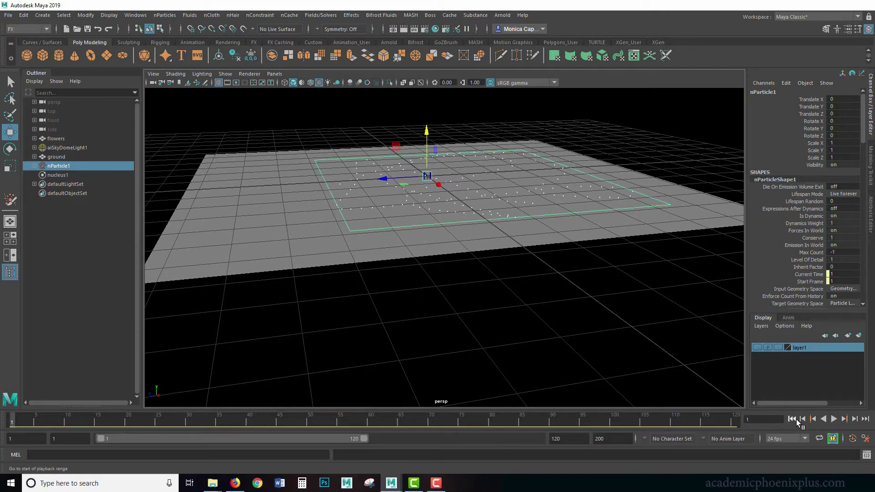
{"action": "left_click_drag", "start_coordinate": [428, 132], "coordinate": [428, 123]}
Turn on Use Plane for nucleus1 and test-play the ground collision.
{"action": "left_click", "coordinate": [65, 174]}
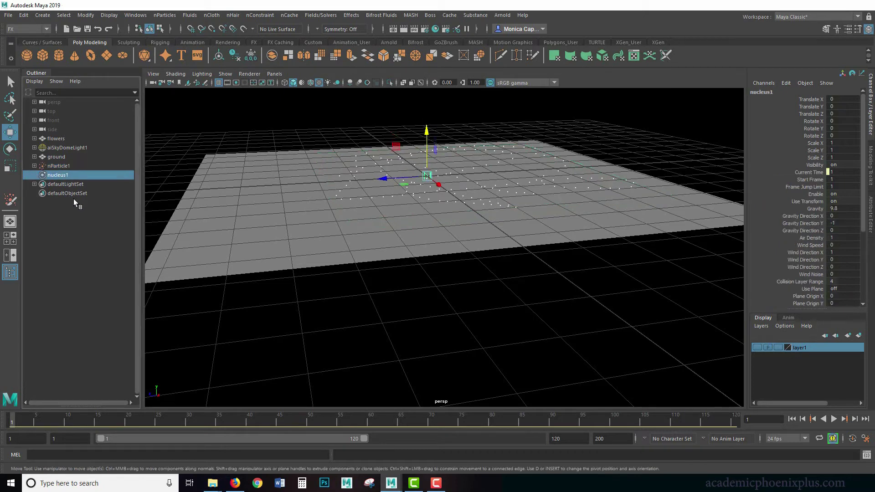
{"action": "key", "text": "ctrl+a"}
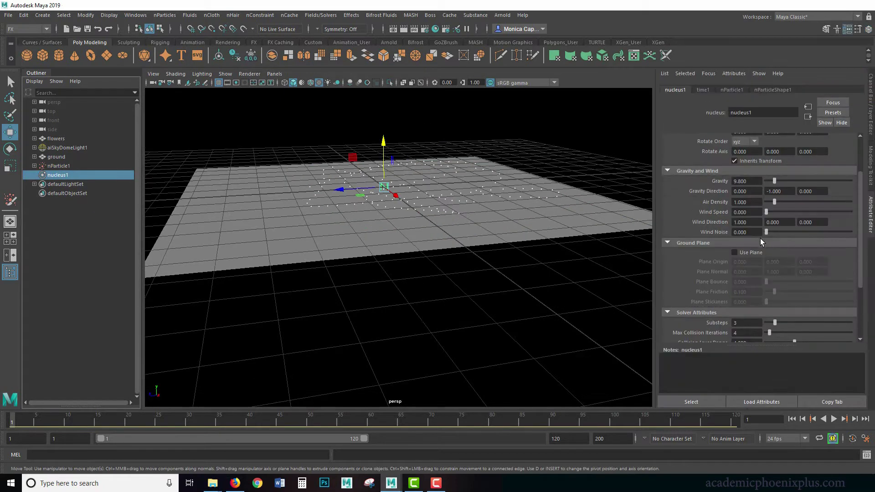
{"action": "scroll", "coordinate": [815, 189], "scroll_direction": "up", "scroll_amount": 2}
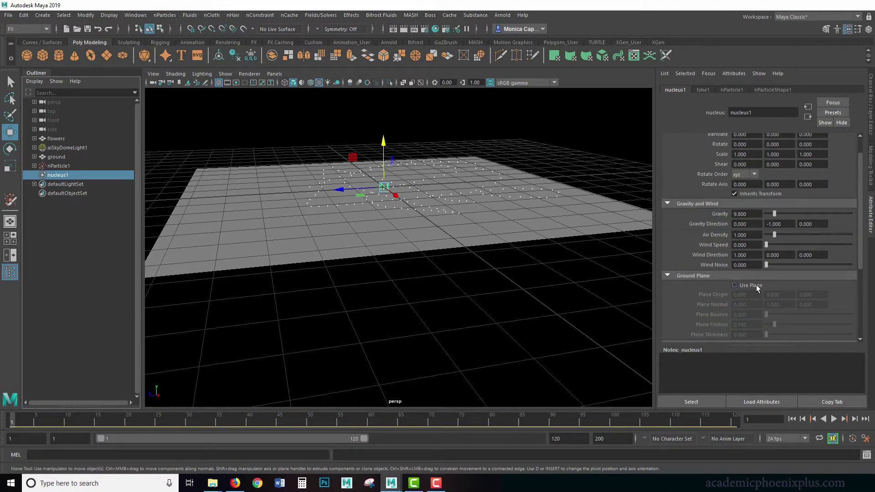
{"action": "left_click", "coordinate": [735, 285]}
{"action": "left_click", "coordinate": [834, 419]}
{"action": "left_click", "coordinate": [834, 418]}
{"action": "left_click", "coordinate": [792, 419]}
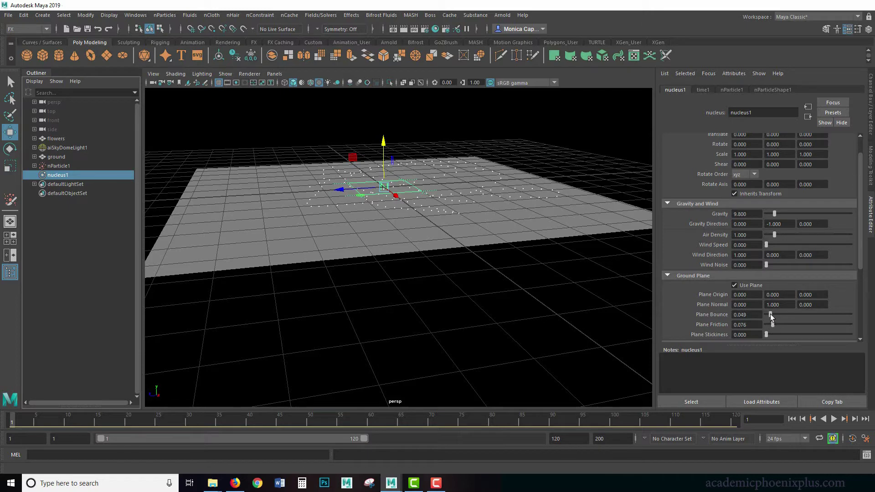
Set the nucleus Plane Bounce to 0.076 and replay the simulation.
{"action": "left_click_drag", "start_coordinate": [771, 315], "coordinate": [773, 315]}
{"action": "left_click", "coordinate": [834, 419]}
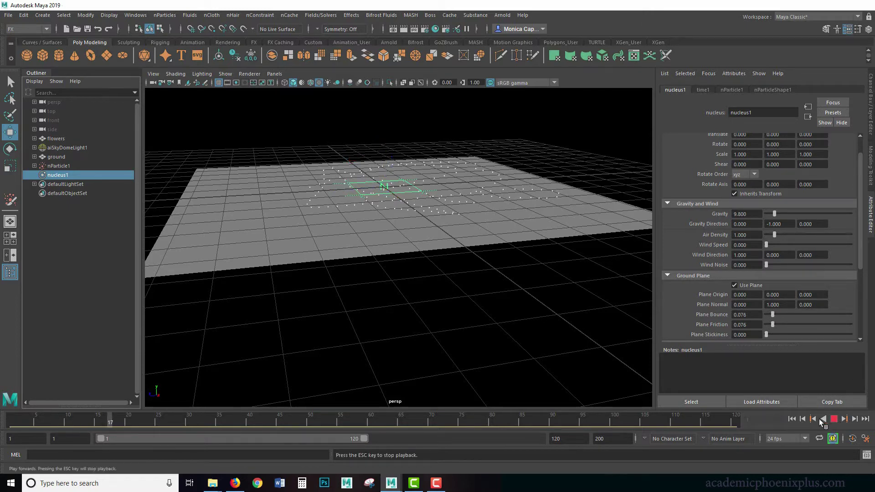
{"action": "left_click", "coordinate": [798, 424]}
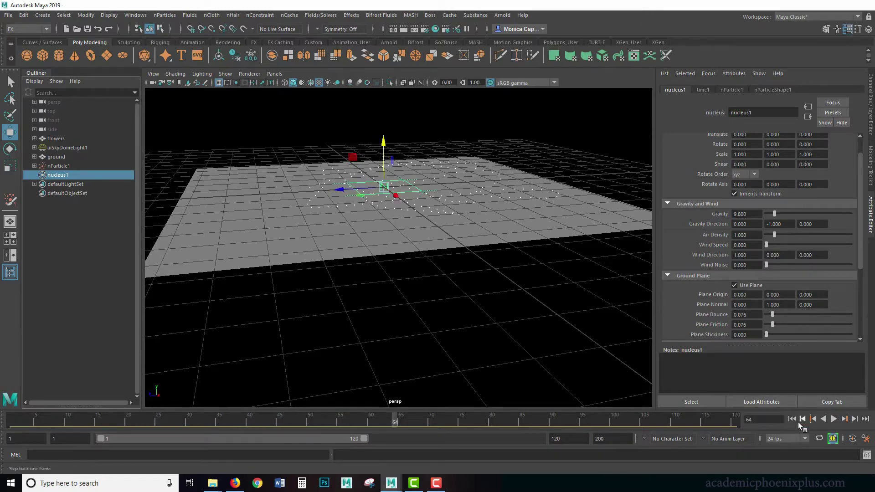
{"action": "left_click", "coordinate": [792, 419]}
Reposition nParticle1 vertically above the plane and replay to check the landing.
{"action": "left_click", "coordinate": [58, 165]}
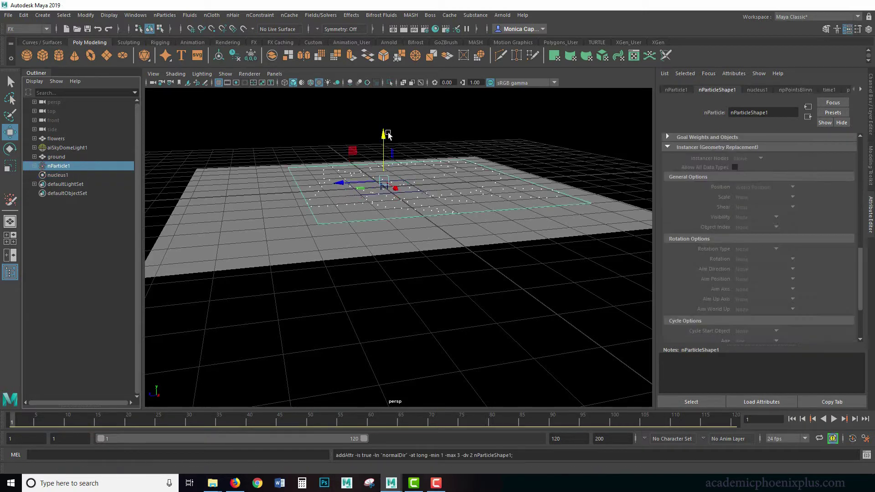
{"action": "left_click", "coordinate": [833, 419]}
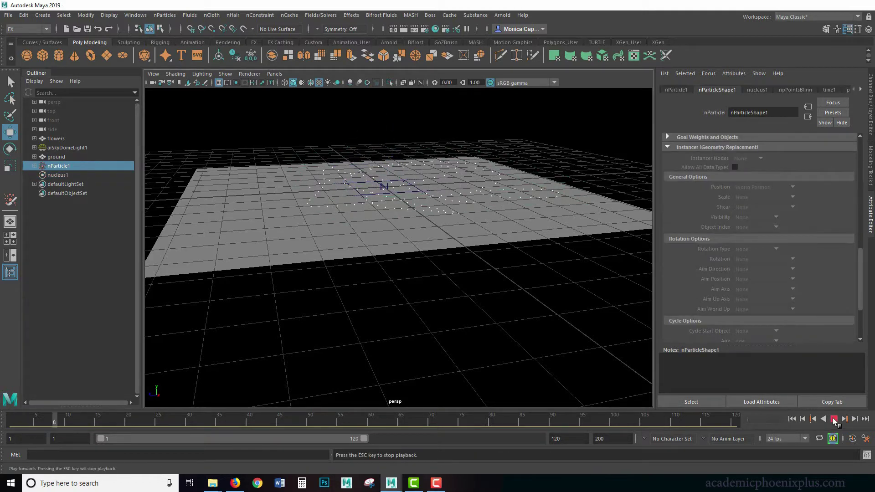
{"action": "left_click", "coordinate": [833, 419]}
{"action": "left_click", "coordinate": [792, 418]}
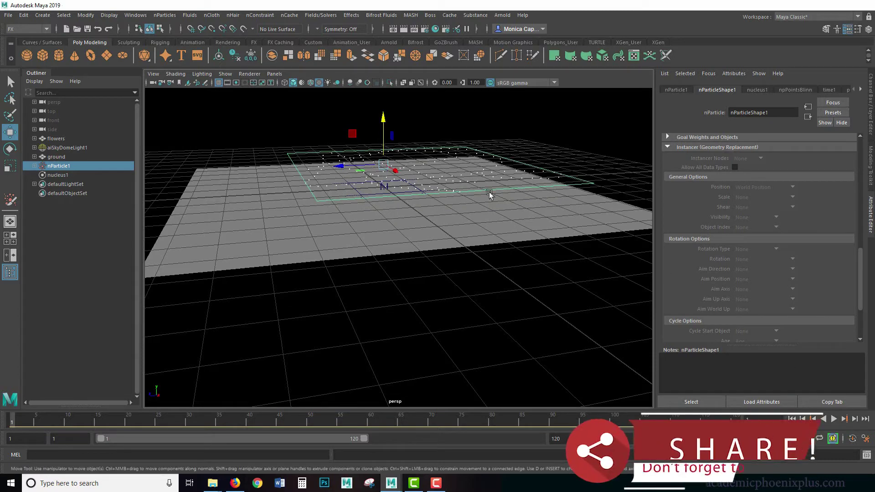
{"action": "left_click_drag", "start_coordinate": [382, 119], "coordinate": [379, 133]}
{"action": "left_click", "coordinate": [834, 419]}
{"action": "left_click", "coordinate": [834, 419]}
{"action": "left_click", "coordinate": [792, 419]}
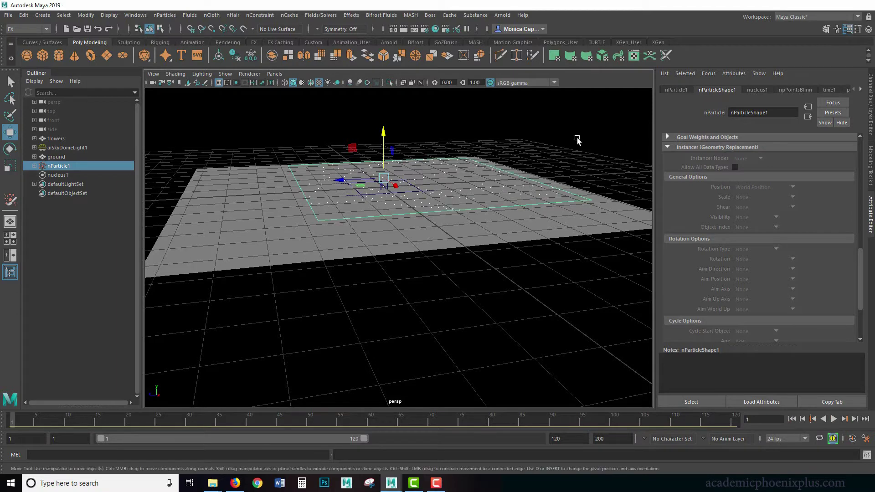
{"action": "left_click_drag", "start_coordinate": [573, 143], "coordinate": [504, 170], "text": "alt"}
{"action": "right_click_drag", "start_coordinate": [504, 170], "coordinate": [567, 152], "text": "alt"}
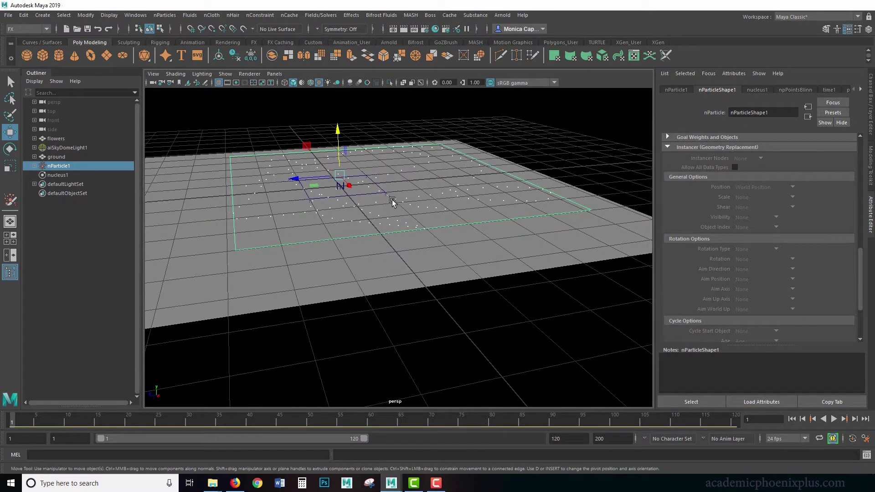
{"action": "left_click", "coordinate": [62, 175]}
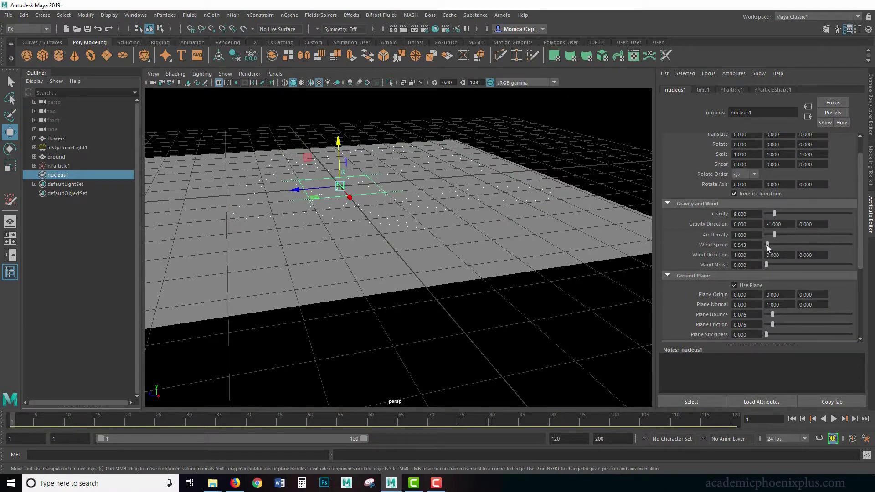
Raise nucleus1 wind speed to 7.065 and air density to 1.576 while playing the simulation.
{"action": "left_click_drag", "start_coordinate": [766, 245], "coordinate": [769, 245]}
{"action": "left_click", "coordinate": [835, 418]}
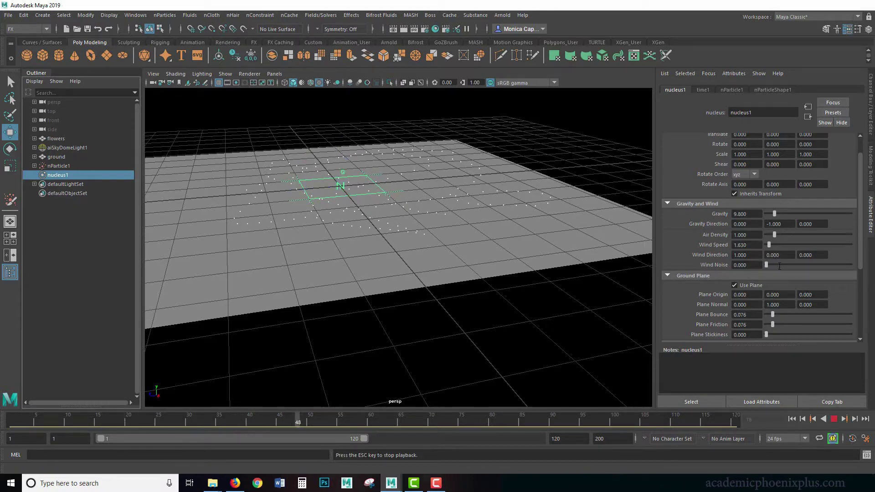
{"action": "mouse_move", "coordinate": [776, 235]}
{"action": "left_mouse_down"}
{"action": "mouse_move", "coordinate": [809, 232]}
{"action": "mouse_move", "coordinate": [789, 244]}
{"action": "mouse_move", "coordinate": [780, 235]}
{"action": "left_mouse_up"}
{"action": "key", "text": "Escape"}
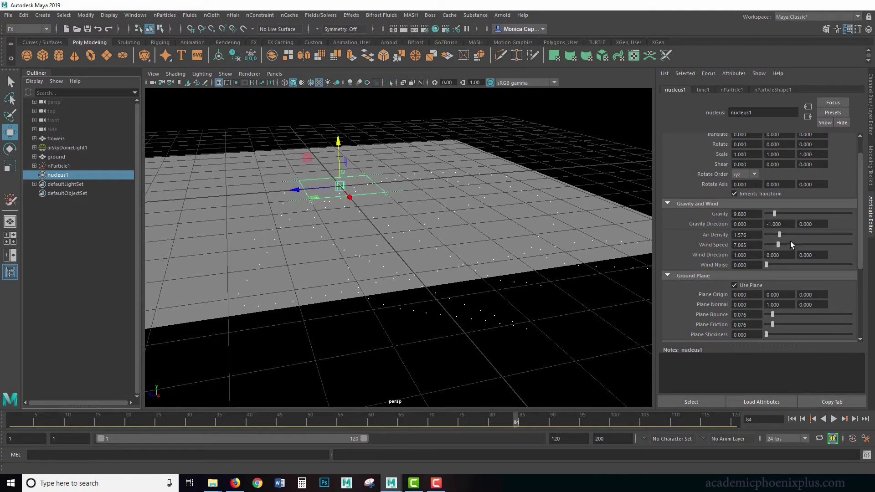
Make layer1 visible again and select the flowers card on the grid.
{"action": "left_click", "coordinate": [870, 99]}
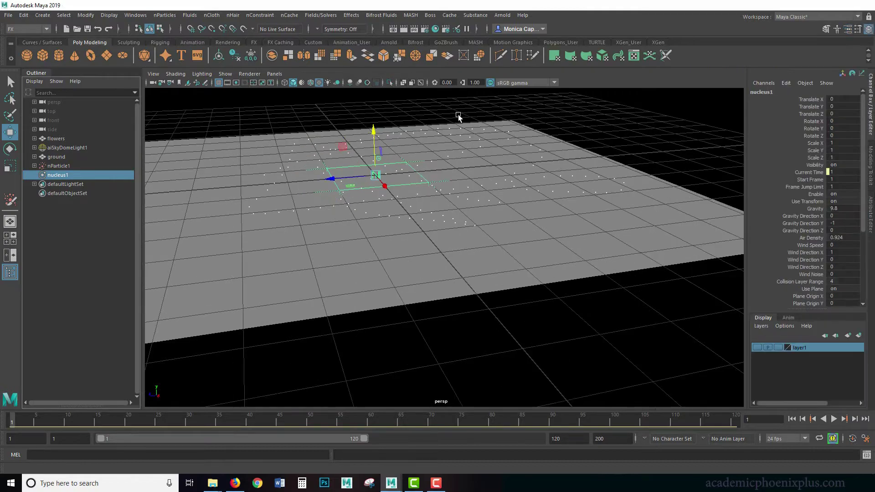
{"action": "left_click_drag", "start_coordinate": [563, 129], "coordinate": [554, 153], "text": "alt"}
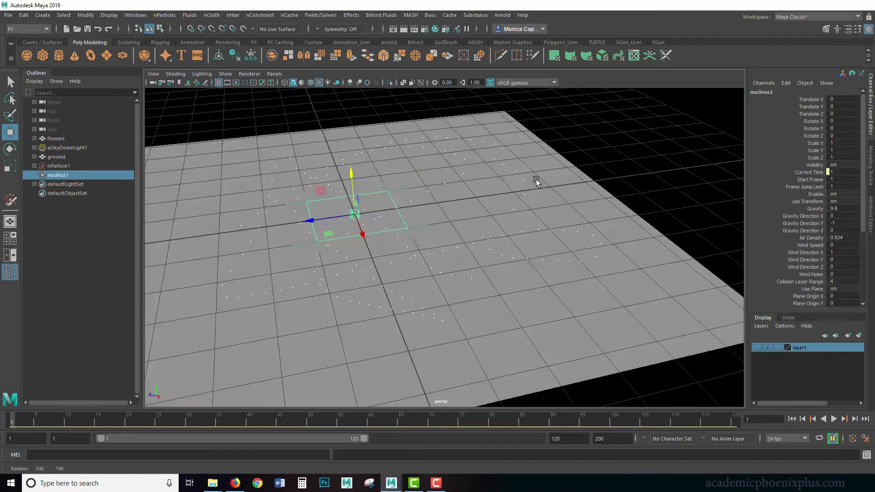
{"action": "left_click_drag", "start_coordinate": [535, 181], "coordinate": [379, 128], "text": "alt"}
{"action": "mouse_move", "coordinate": [566, 206]}
{"action": "left_mouse_down", "text": "alt"}
{"action": "mouse_move", "coordinate": [532, 211]}
{"action": "mouse_move", "coordinate": [558, 210]}
{"action": "left_mouse_up", "text": "alt"}
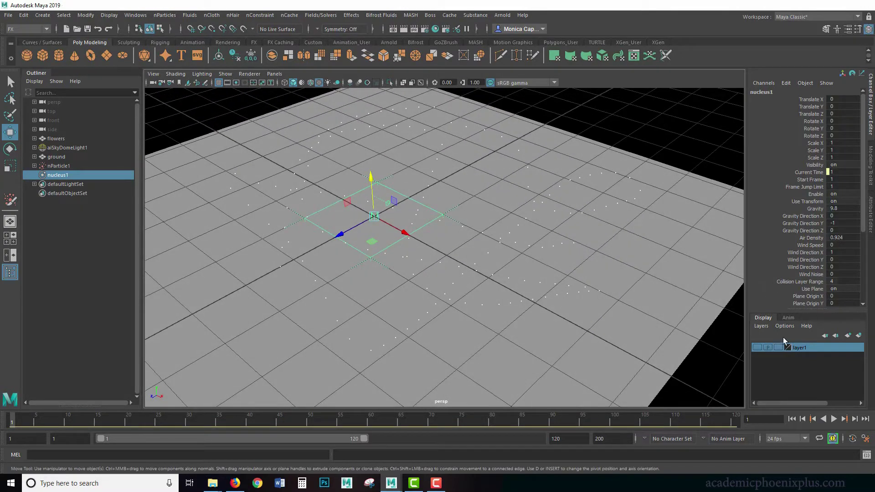
{"action": "left_click", "coordinate": [758, 347]}
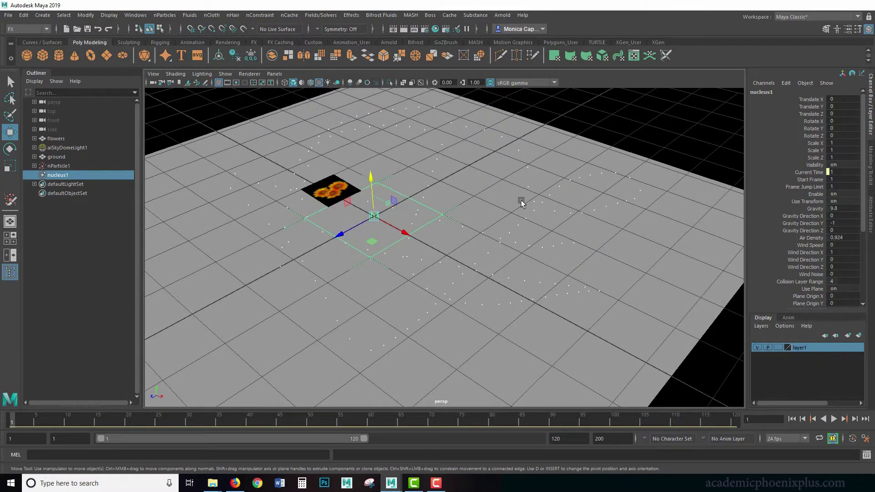
{"action": "left_click", "coordinate": [323, 190]}
{"action": "left_click_drag", "start_coordinate": [454, 201], "coordinate": [433, 181], "text": "alt"}
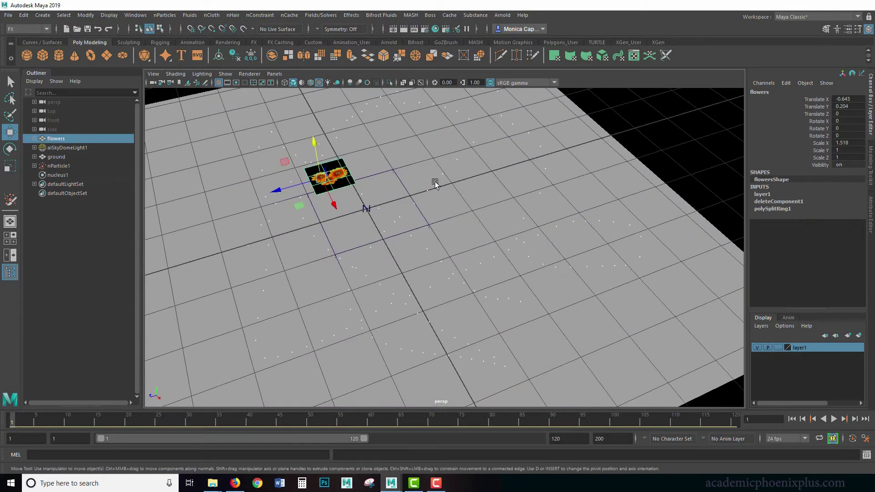
Run an Arnold test render of the flower card, then close the RenderView.
{"action": "left_click", "coordinate": [501, 15]}
{"action": "left_click", "coordinate": [486, 46]}
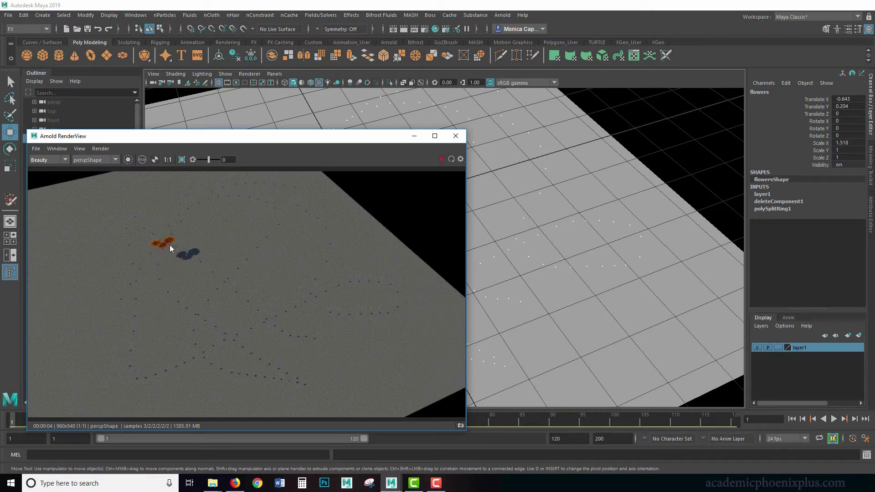
{"action": "left_click", "coordinate": [455, 137]}
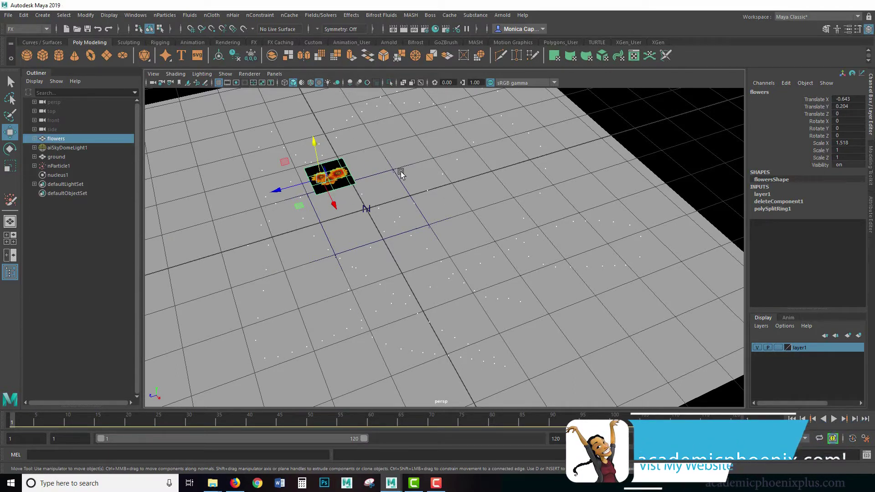
{"action": "left_click_drag", "start_coordinate": [442, 164], "coordinate": [303, 182], "text": "alt"}
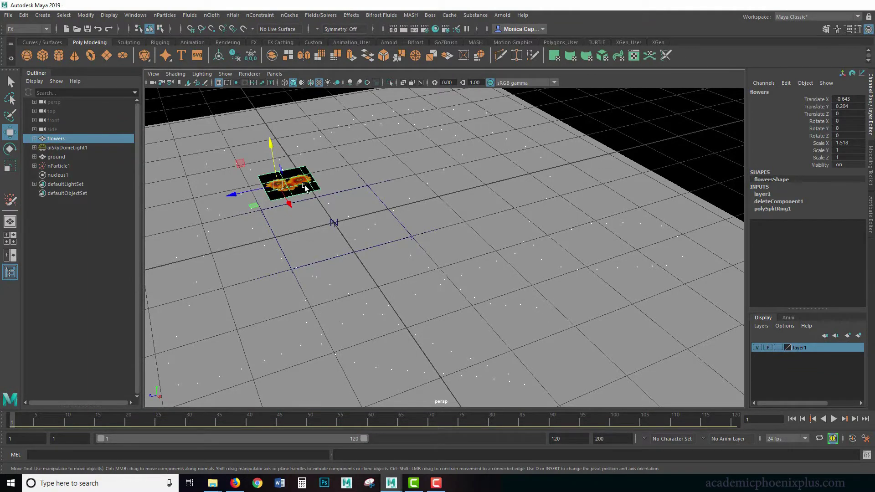
Instance the flowers card onto nParticle1 with the nParticles Instancer.
{"action": "left_click", "coordinate": [68, 168], "text": "ctrl"}
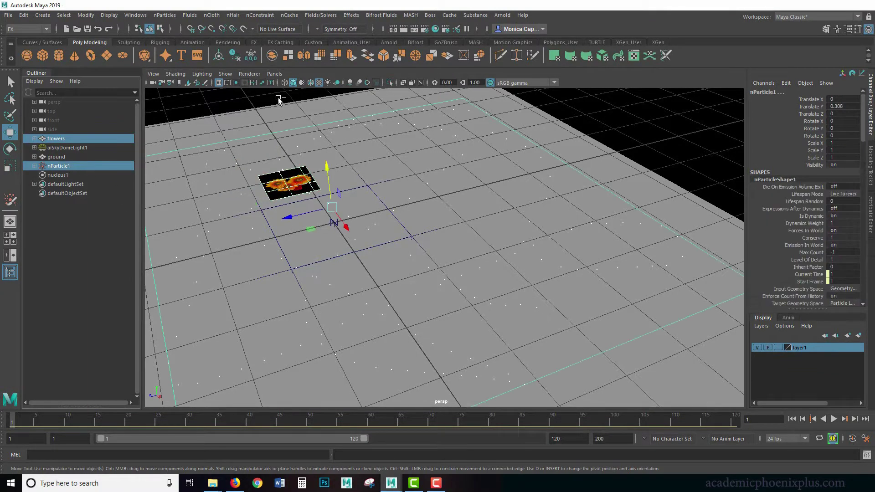
{"action": "left_click", "coordinate": [164, 15]}
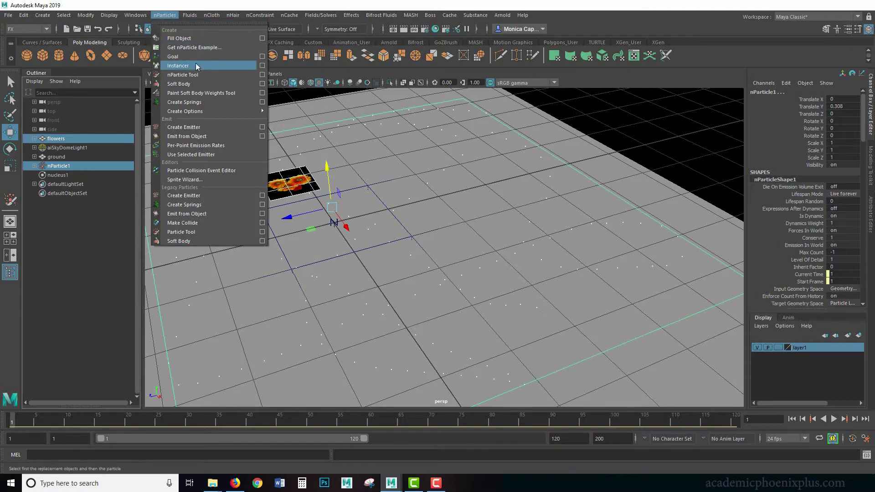
{"action": "left_click", "coordinate": [222, 65]}
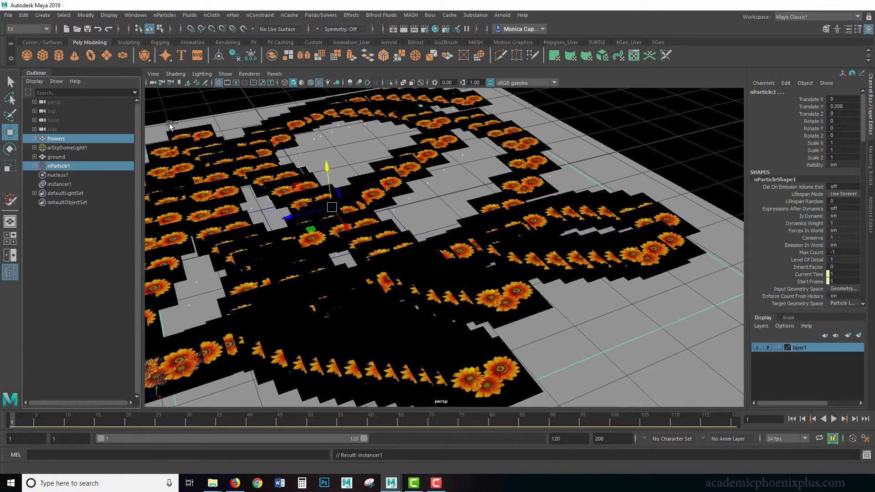
{"action": "middle_click_drag", "start_coordinate": [419, 218], "coordinate": [515, 215], "text": "alt"}
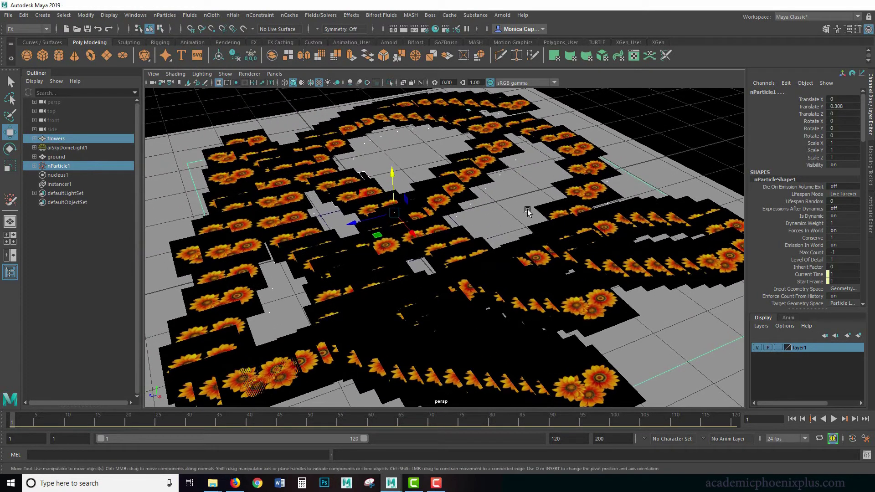
{"action": "scroll", "coordinate": [588, 158], "scroll_direction": "down", "scroll_amount": 5}
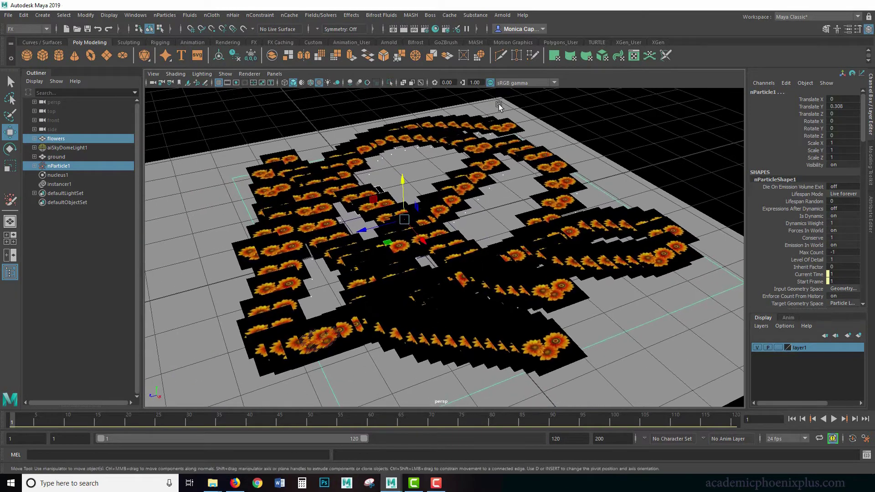
Render the instanced flower trail in Arnold and close the RenderView.
{"action": "left_click", "coordinate": [502, 15]}
{"action": "left_click", "coordinate": [505, 27]}
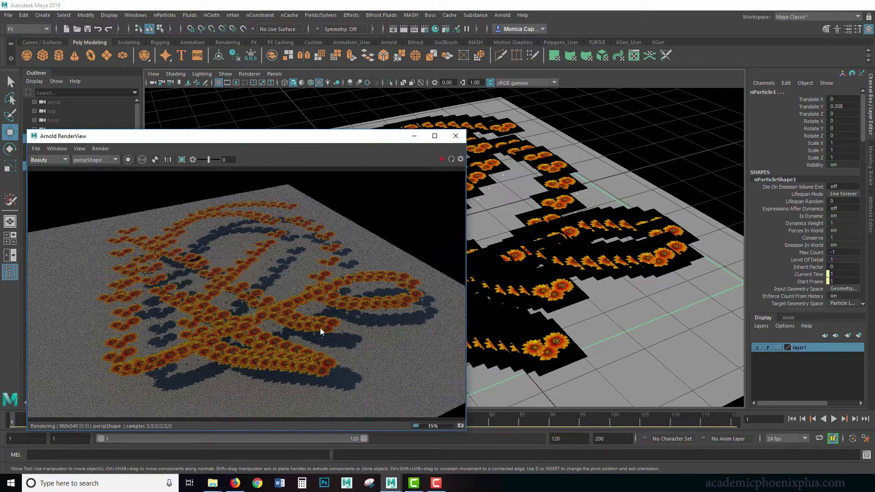
{"action": "left_click", "coordinate": [465, 137]}
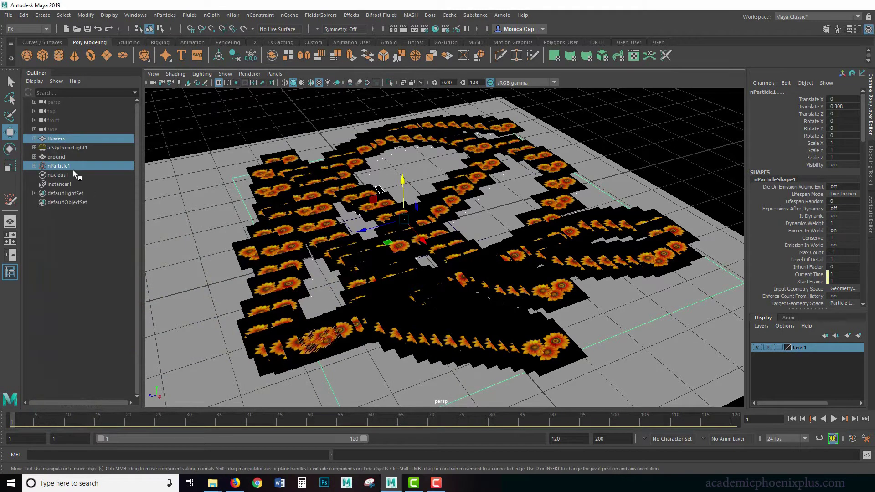
Raise the flower card to Y 0.938 and scale it down to 0.763/0.503/0.503.
{"action": "left_click", "coordinate": [68, 138]}
{"action": "left_click_drag", "start_coordinate": [360, 144], "coordinate": [362, 126]}
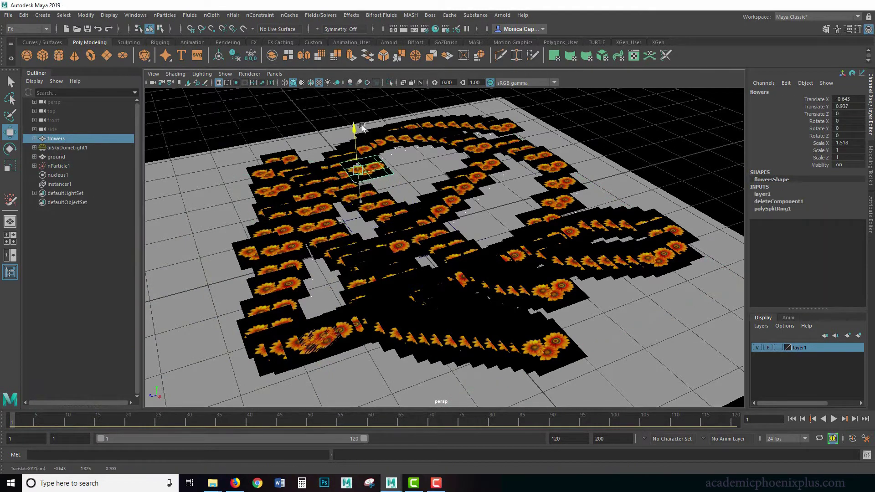
{"action": "right_click_drag", "start_coordinate": [377, 175], "coordinate": [360, 157]}
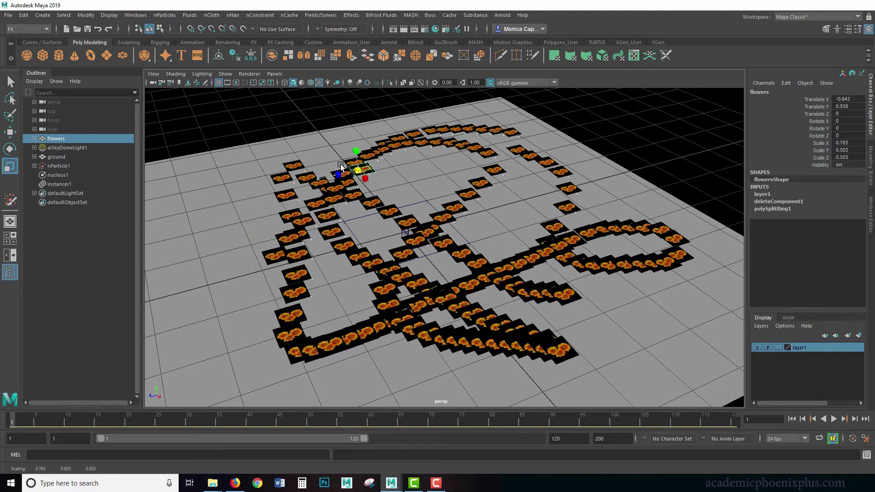
{"action": "key", "text": "e"}
{"action": "left_click_drag", "start_coordinate": [360, 155], "coordinate": [363, 189]}
{"action": "key", "text": "ctrl+z"}
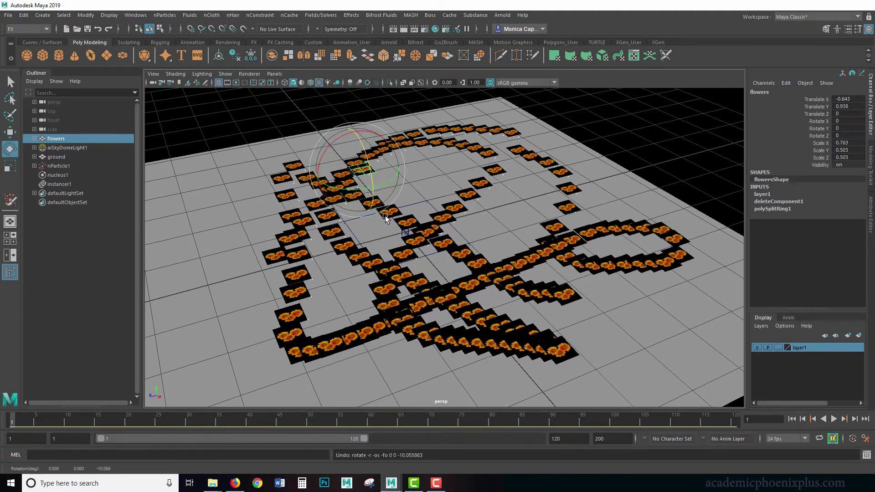
Play the simulation to frame 22 and render it with Arnold.
{"action": "left_click", "coordinate": [803, 419]}
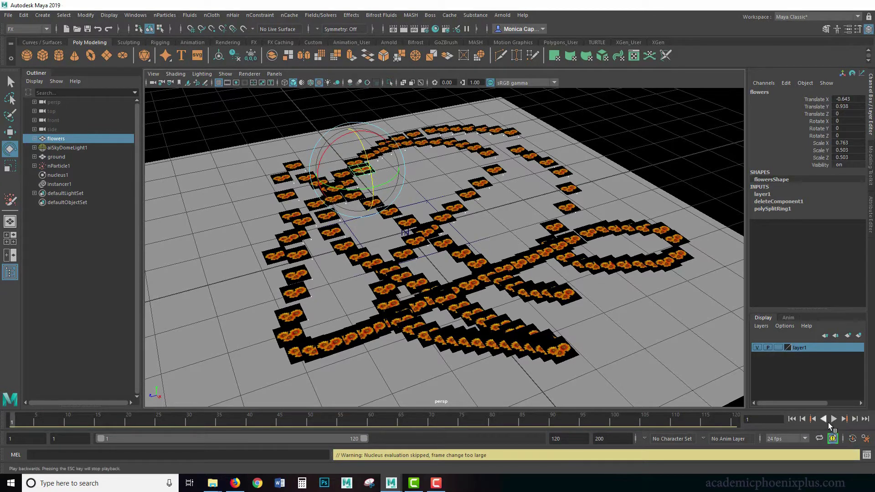
{"action": "left_click", "coordinate": [834, 419]}
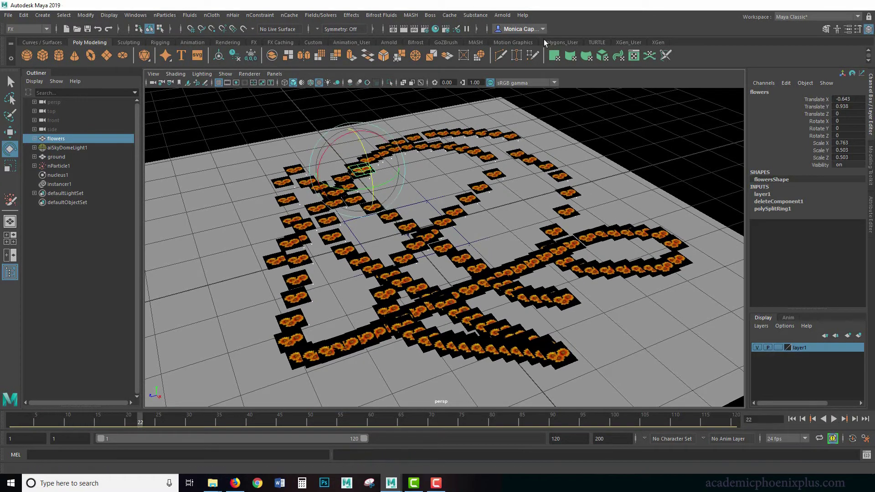
{"action": "left_click", "coordinate": [503, 15]}
{"action": "left_click", "coordinate": [512, 29]}
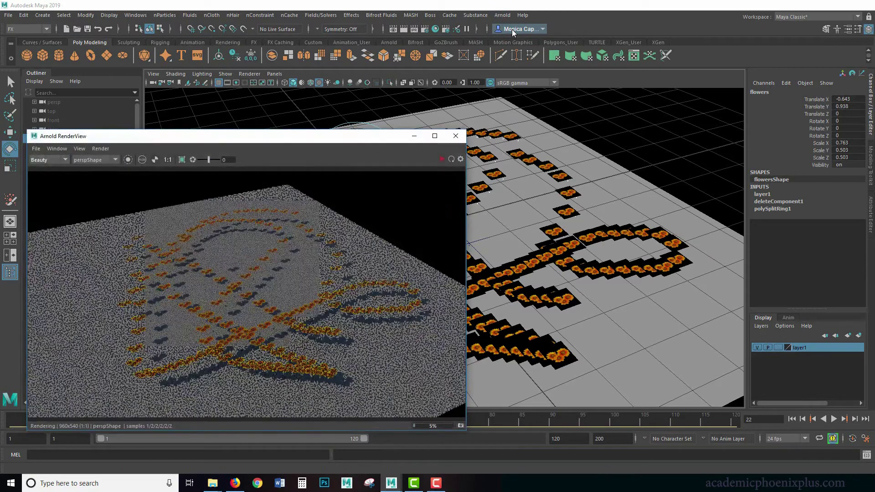
Close the render preview and raise the ground plane to Translate Y 0.374.
{"action": "left_click", "coordinate": [616, 332]}
{"action": "left_click_drag", "start_coordinate": [349, 137], "coordinate": [276, 132]}
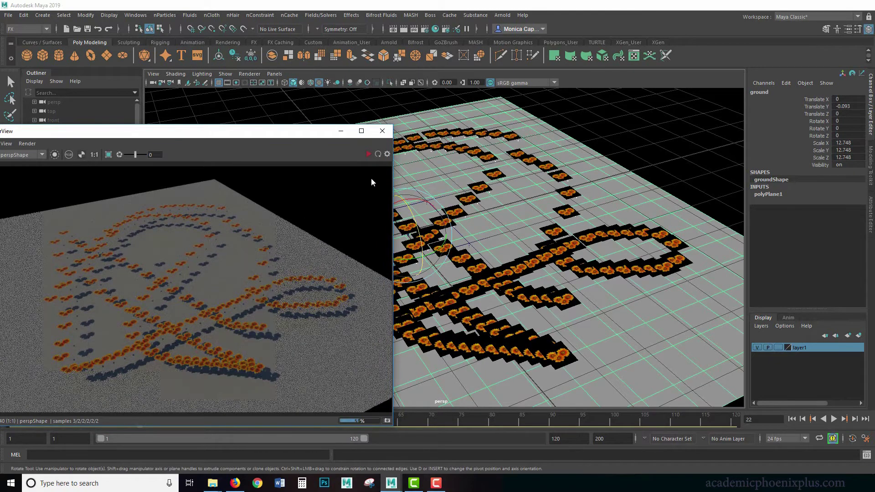
{"action": "left_click_drag", "start_coordinate": [348, 132], "coordinate": [274, 131]}
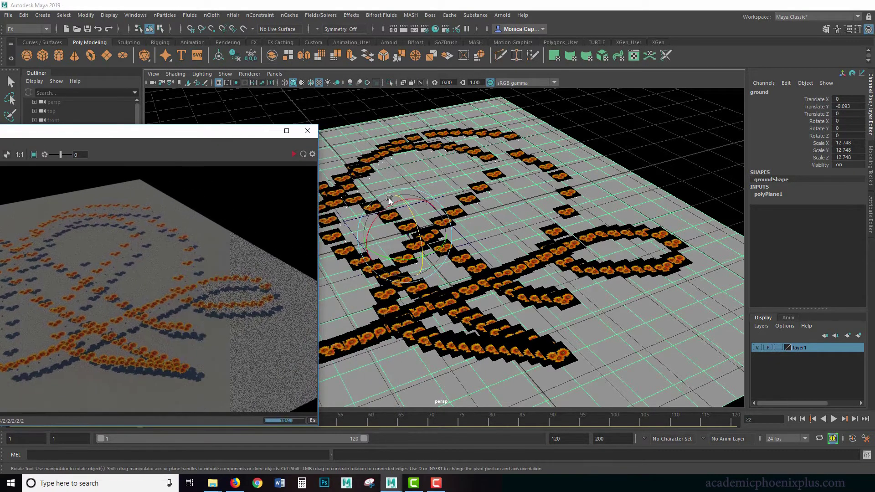
{"action": "left_click", "coordinate": [308, 131]}
{"action": "key", "text": "w"}
{"action": "left_click_drag", "start_coordinate": [404, 201], "coordinate": [402, 181]}
Re-render the scene in Arnold to check the raised ground.
{"action": "left_click", "coordinate": [502, 15]}
{"action": "left_click", "coordinate": [509, 32]}
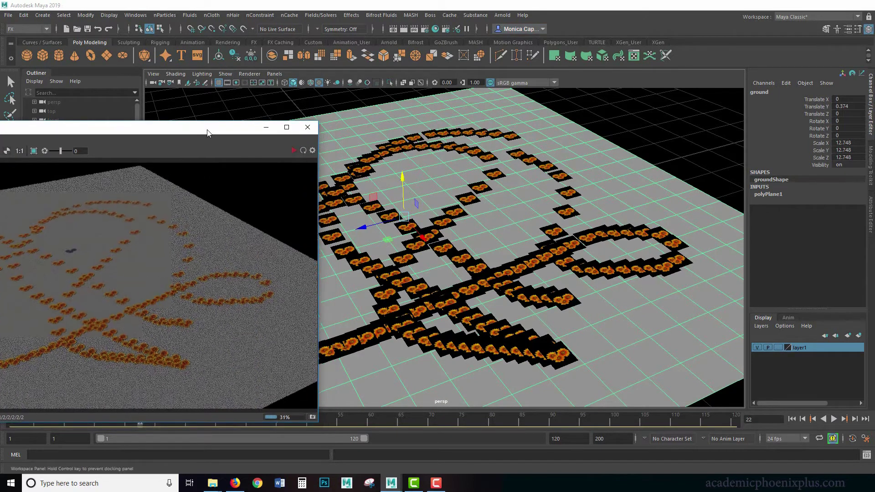
{"action": "left_click_drag", "start_coordinate": [211, 130], "coordinate": [224, 133]}
Enlarge the flower card to 1.216/0.801/0.801 and restart the render preview.
{"action": "left_click", "coordinate": [361, 169]}
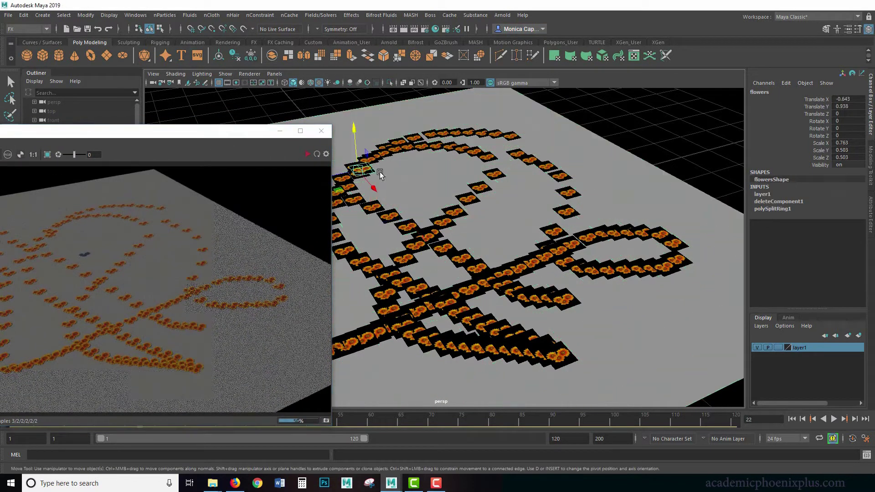
{"action": "key", "text": "r"}
{"action": "left_click_drag", "start_coordinate": [360, 169], "coordinate": [375, 172]}
{"action": "left_click", "coordinate": [307, 155]}
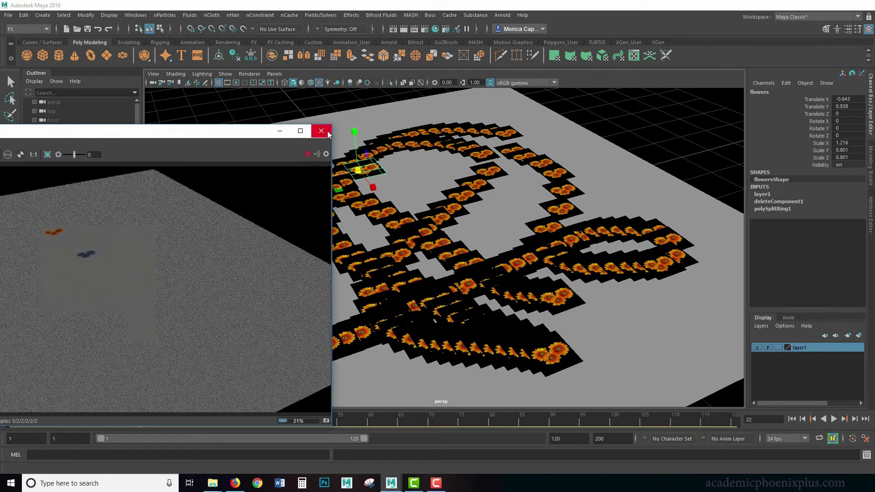
{"action": "left_click", "coordinate": [321, 131]}
Return to the first frame and render it in Arnold.
{"action": "left_click", "coordinate": [792, 418]}
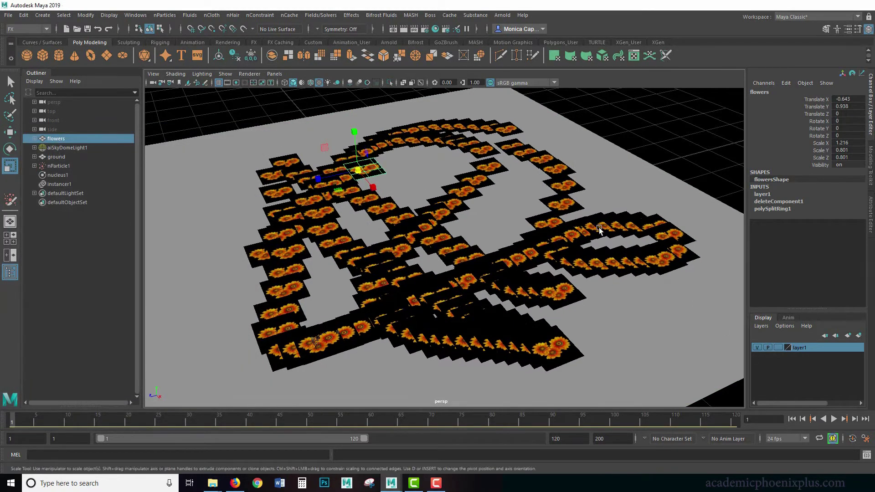
{"action": "left_click", "coordinate": [502, 15]}
{"action": "left_click", "coordinate": [545, 30]}
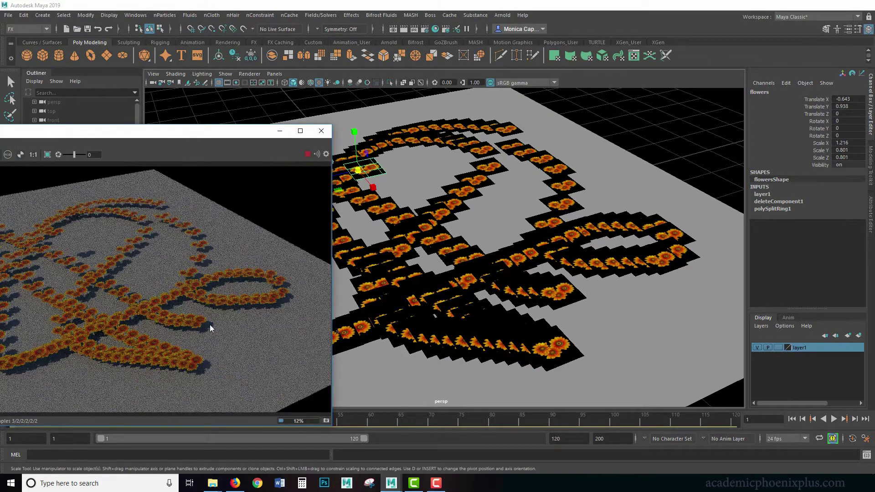
Play the simulation up to frame 56 and minimize the render preview.
{"action": "left_click", "coordinate": [422, 160]}
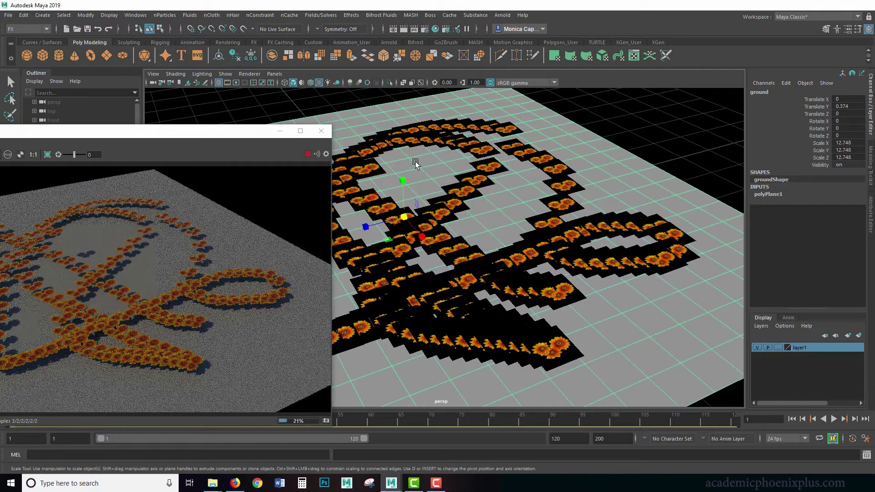
{"action": "left_click", "coordinate": [834, 418]}
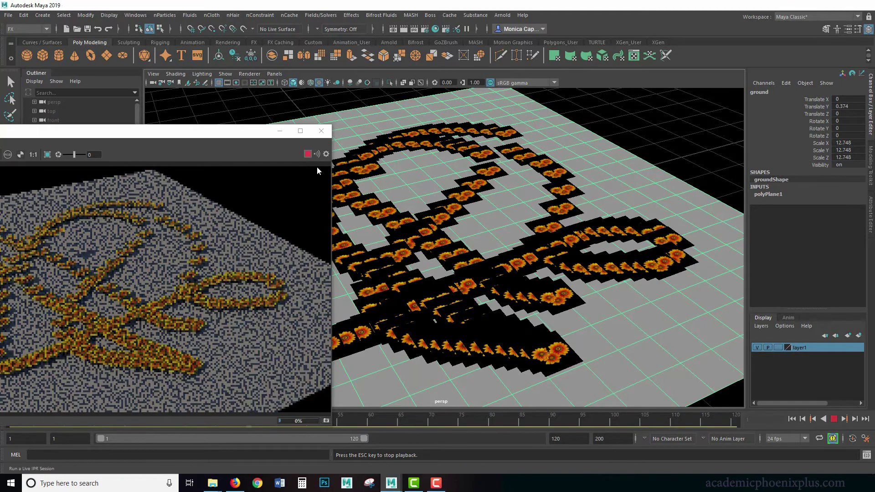
{"action": "left_click", "coordinate": [833, 419]}
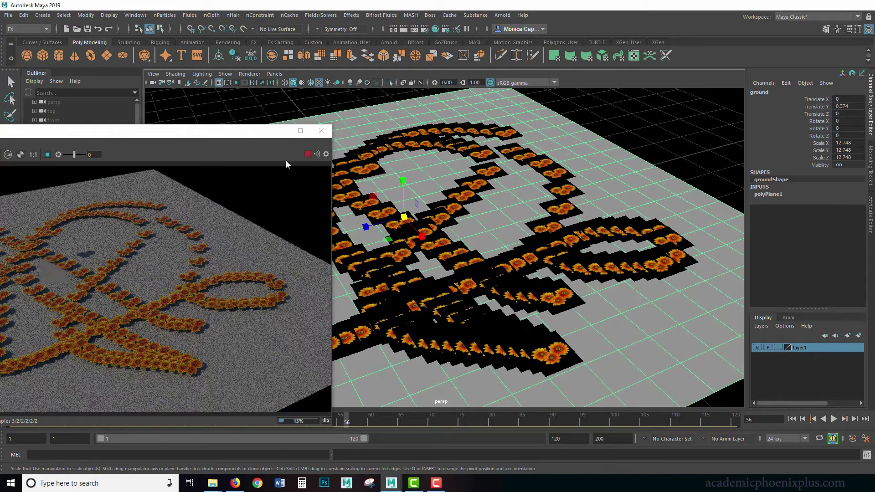
{"action": "left_click", "coordinate": [280, 131]}
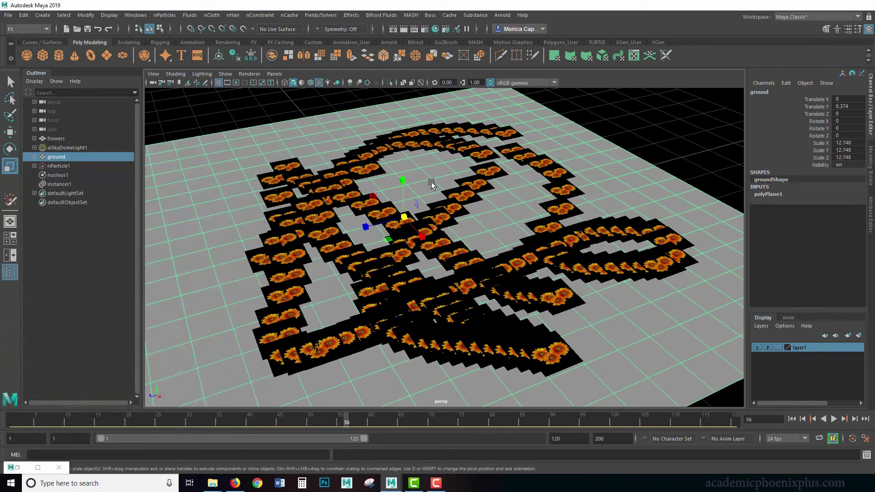
Raise the ground slightly and assign it the grass_aiStandardSurface material.
{"action": "key", "text": "w"}
{"action": "left_click_drag", "start_coordinate": [402, 178], "coordinate": [402, 173]}
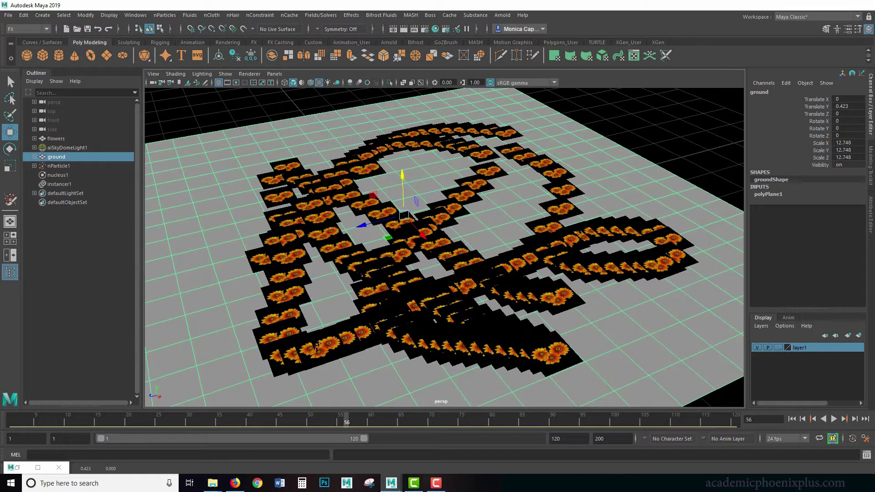
{"action": "middle_click_drag", "start_coordinate": [651, 195], "coordinate": [661, 188]}
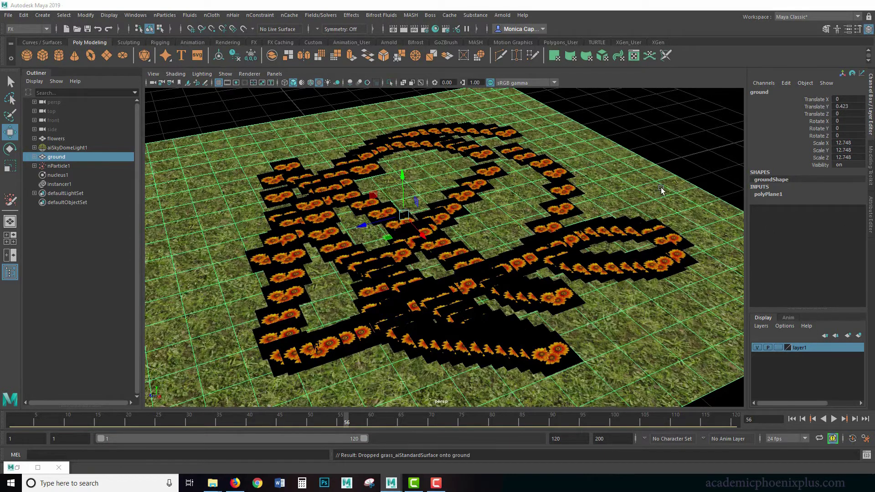
Check an Arnold render, close the preview, and open nucleus1 in the Attribute Editor.
{"action": "left_click", "coordinate": [502, 15]}
{"action": "left_click", "coordinate": [348, 169]}
{"action": "left_click", "coordinate": [18, 468]}
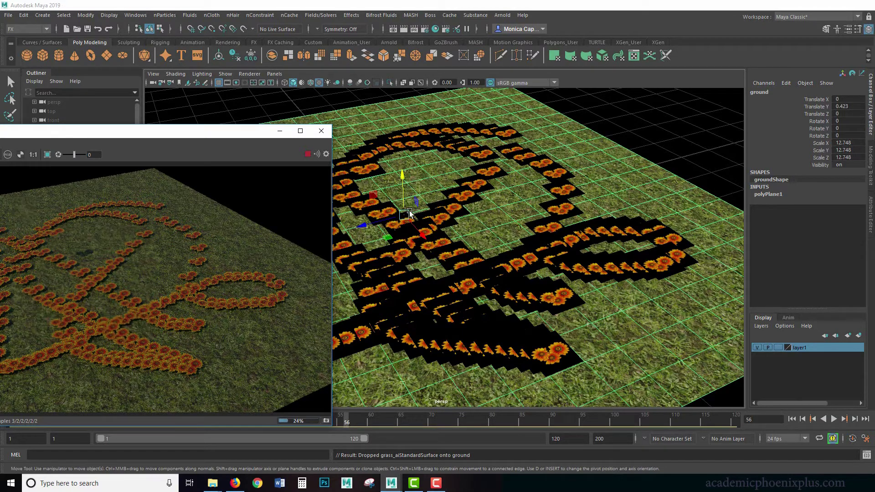
{"action": "left_click", "coordinate": [307, 154]}
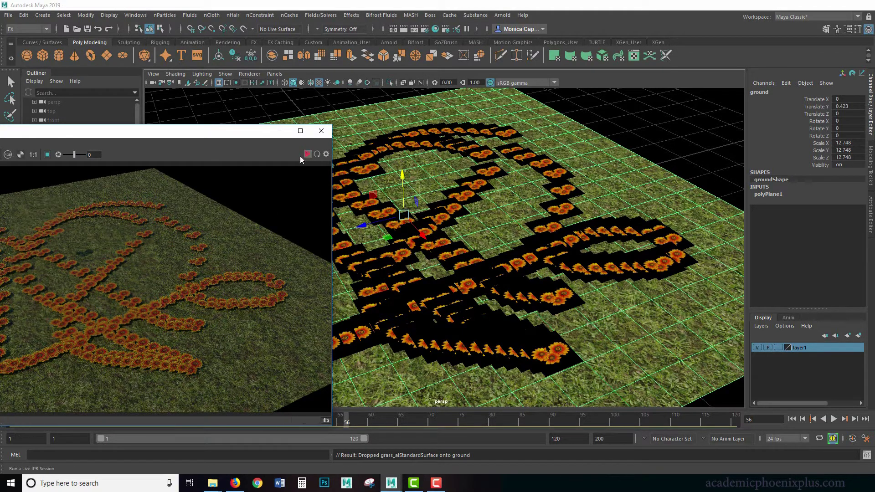
{"action": "left_click", "coordinate": [321, 131]}
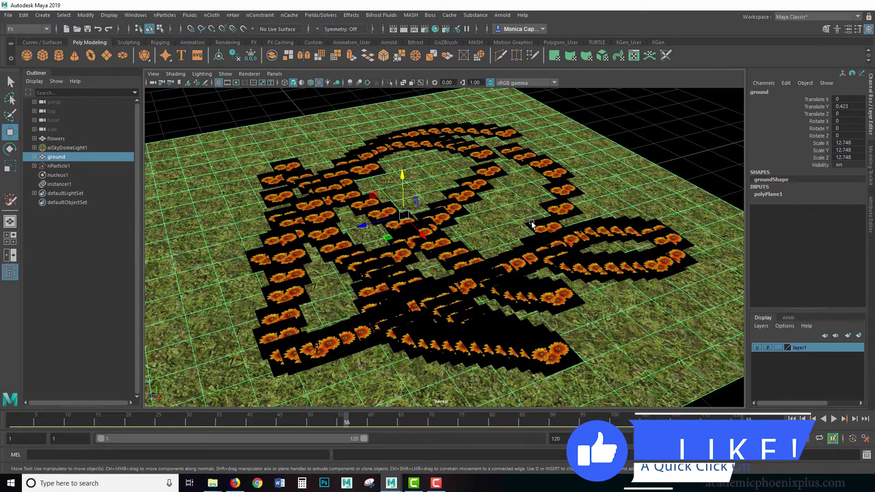
{"action": "left_click", "coordinate": [58, 175]}
{"action": "key", "text": "ctrl+a"}
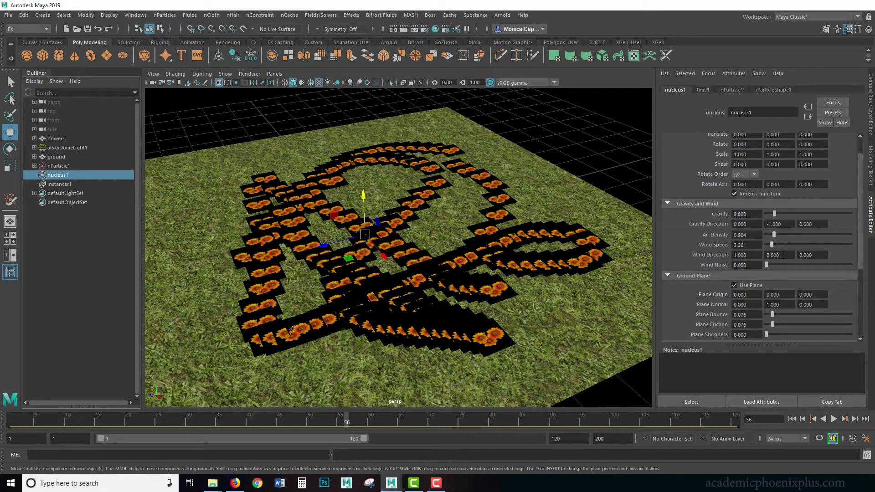
Set nucleus1 Wind Noise to 0.038 and Wind Direction Y to 0.5.
{"action": "left_click_drag", "start_coordinate": [768, 266], "coordinate": [771, 265]}
{"action": "type", "text": ".5"}
{"action": "key", "text": "Tab"}
Play the wind simulation twice, rewind to the start, and select nParticle1.
{"action": "left_click", "coordinate": [834, 419]}
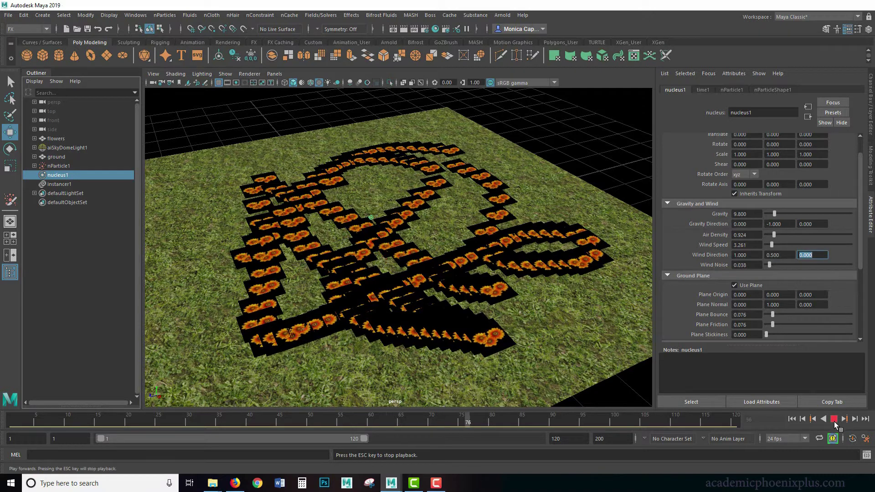
{"action": "left_click", "coordinate": [834, 419]}
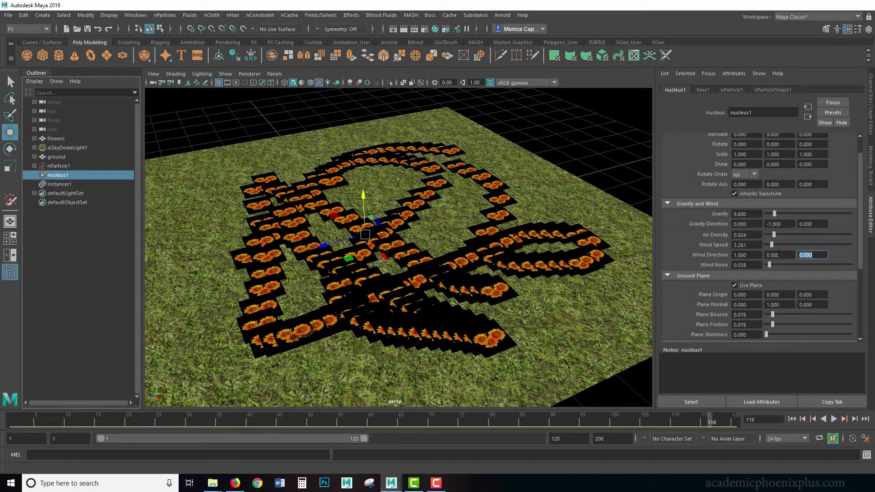
{"action": "left_click", "coordinate": [836, 419]}
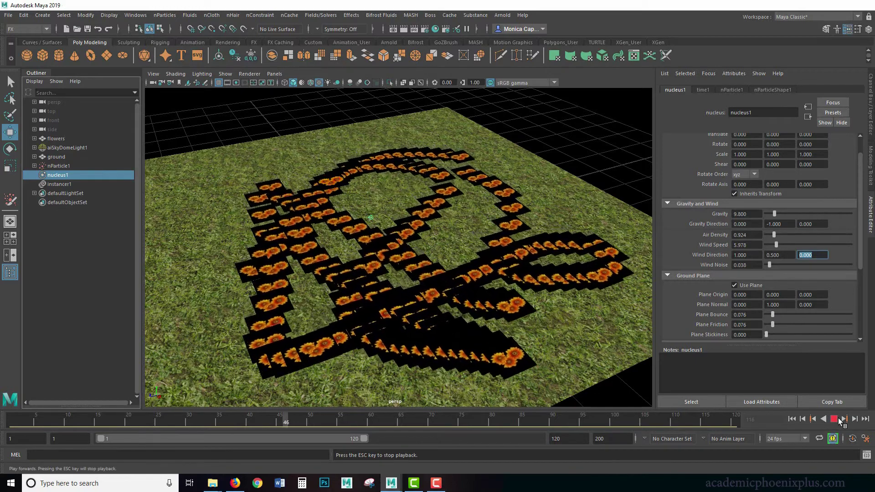
{"action": "left_click", "coordinate": [834, 419]}
{"action": "left_click", "coordinate": [791, 419]}
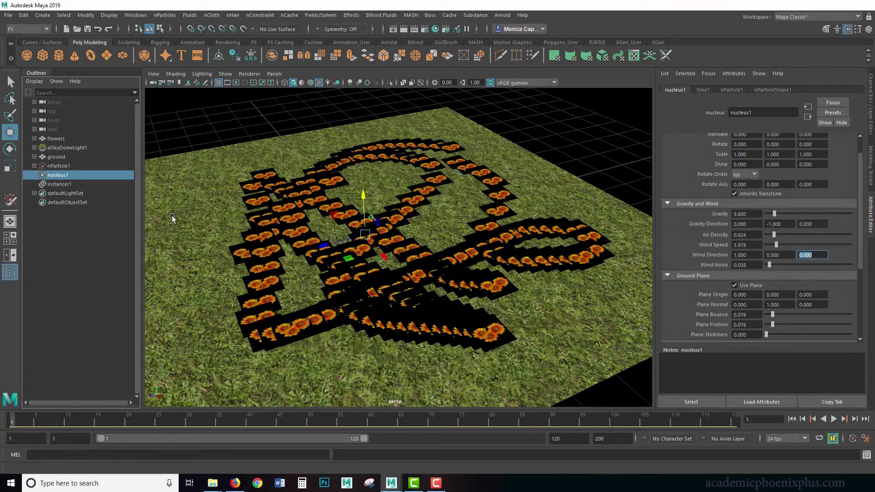
{"action": "left_click", "coordinate": [61, 167]}
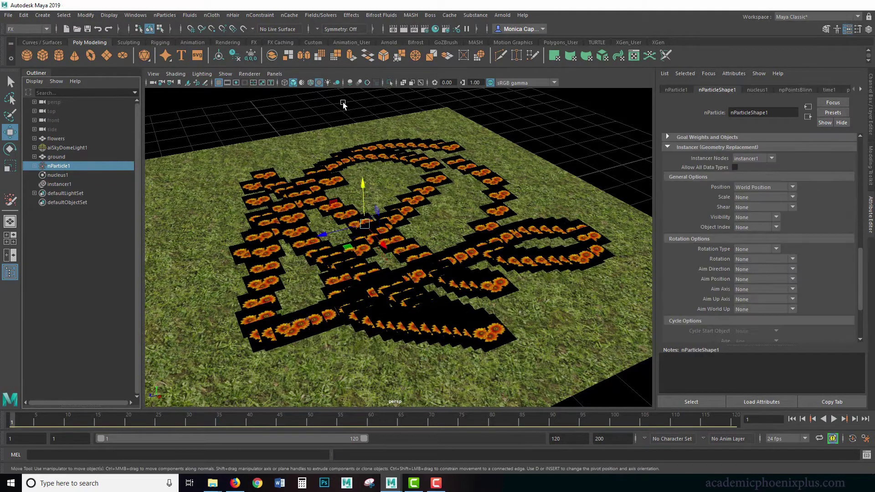
Add a turbulence field to the flower particles, lift it, and test the playback.
{"action": "left_click", "coordinate": [331, 16]}
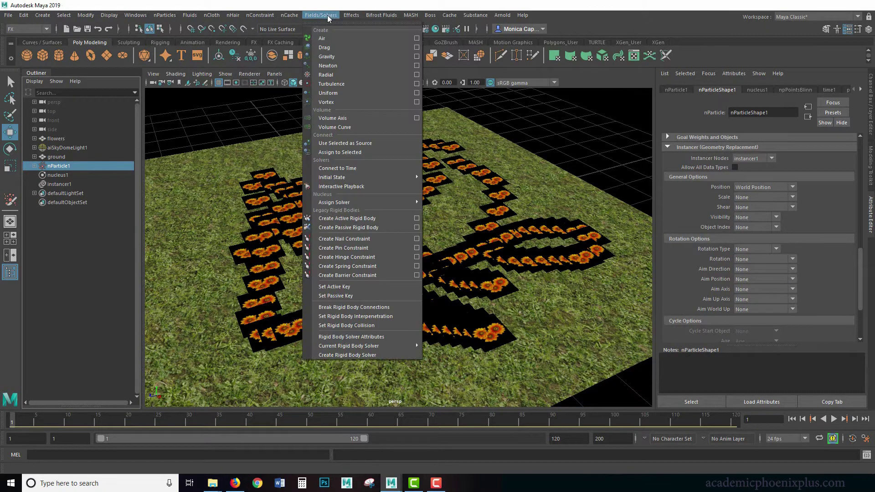
{"action": "left_click", "coordinate": [338, 83]}
{"action": "left_click_drag", "start_coordinate": [365, 234], "coordinate": [360, 203]}
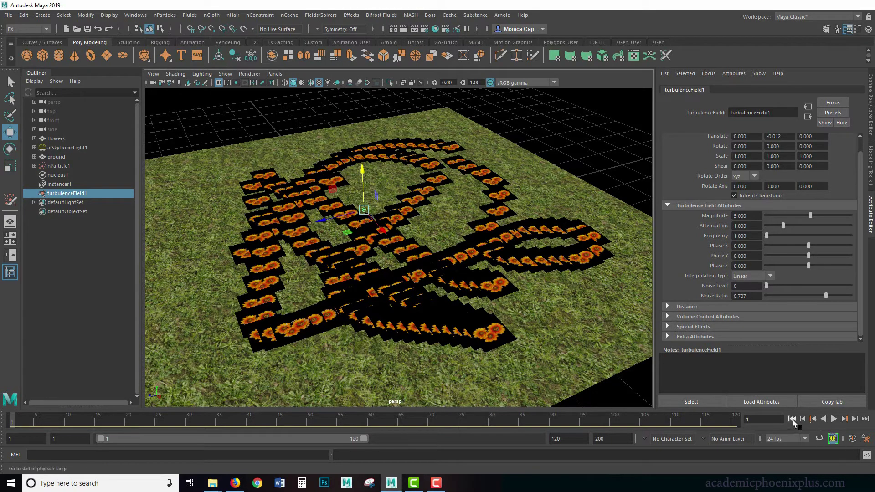
{"action": "left_click", "coordinate": [833, 419]}
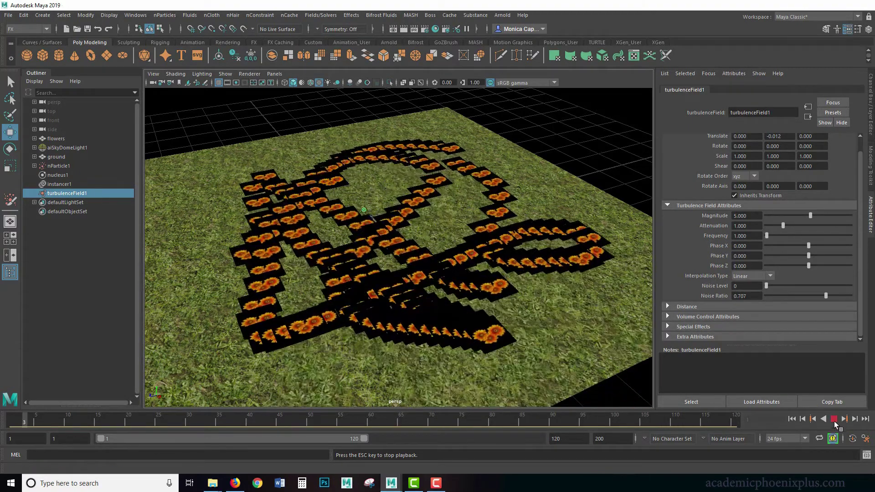
{"action": "left_click", "coordinate": [834, 419]}
Shift the turbulence field along X to 3.132, 0.698, 0, replay, and select nucleus1.
{"action": "left_click_drag", "start_coordinate": [383, 231], "coordinate": [449, 302]}
{"action": "left_click", "coordinate": [833, 419]}
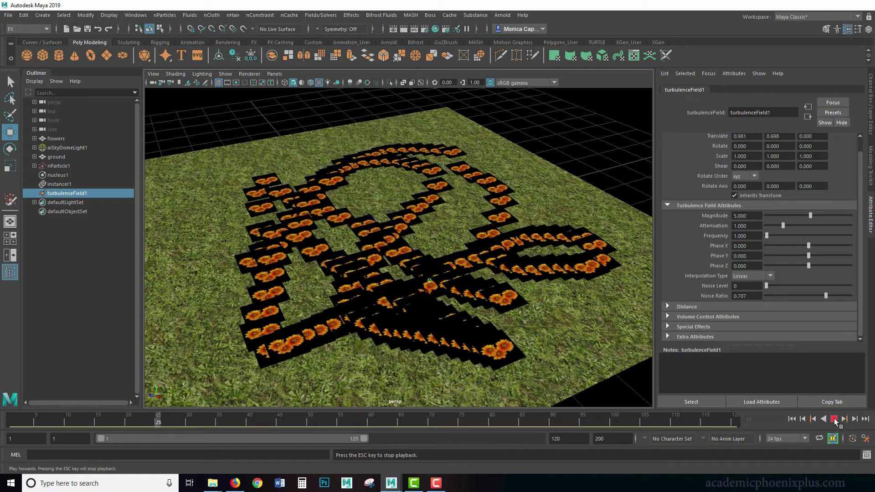
{"action": "left_click", "coordinate": [837, 420]}
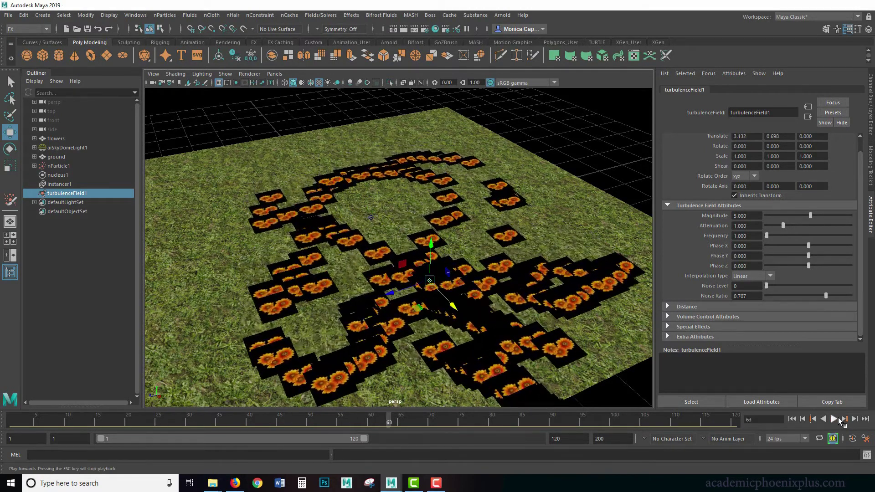
{"action": "left_click", "coordinate": [57, 175]}
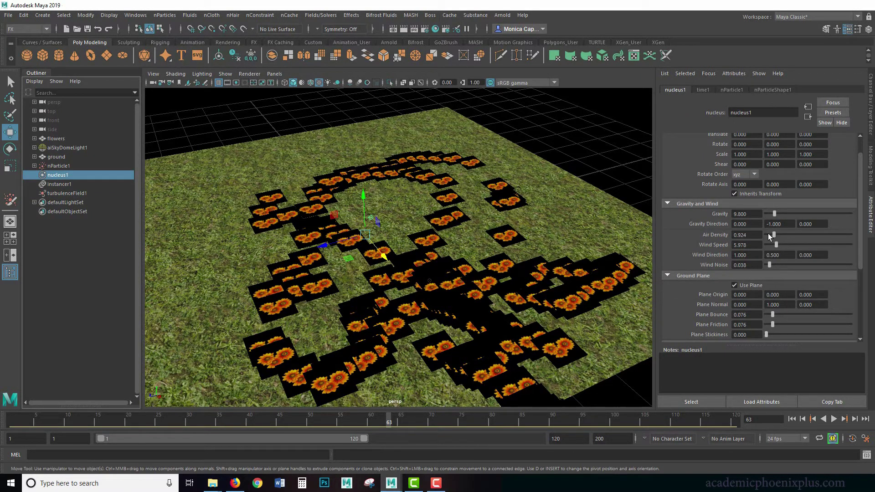
Set nucleus1 Wind Speed to 2.989 and Wind Direction X to 0.5, replaying to check.
{"action": "left_click_drag", "start_coordinate": [773, 245], "coordinate": [771, 245]}
{"action": "left_click", "coordinate": [790, 420]}
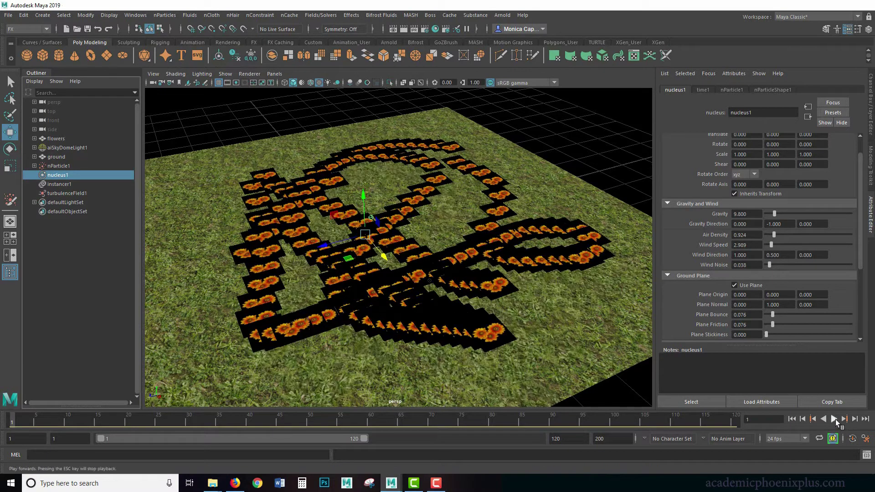
{"action": "left_click", "coordinate": [836, 419]}
{"action": "left_click", "coordinate": [746, 255]}
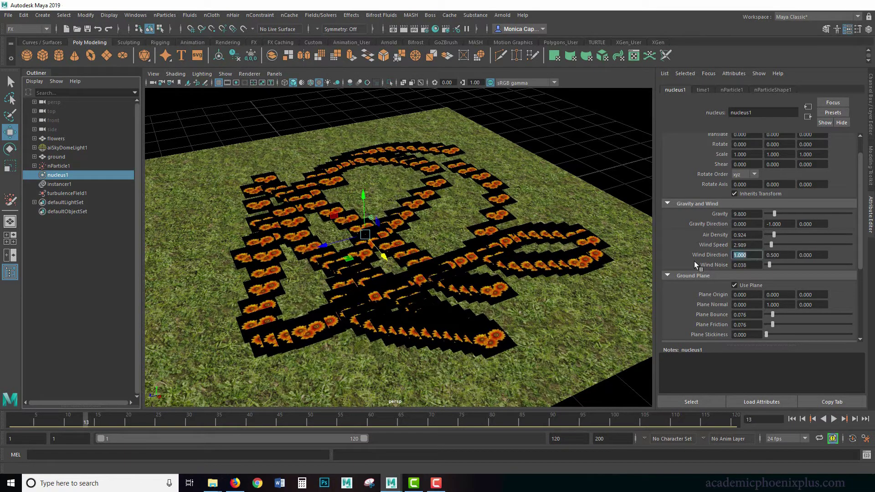
{"action": "type", "text": "0.5"}
{"action": "key", "text": "Return"}
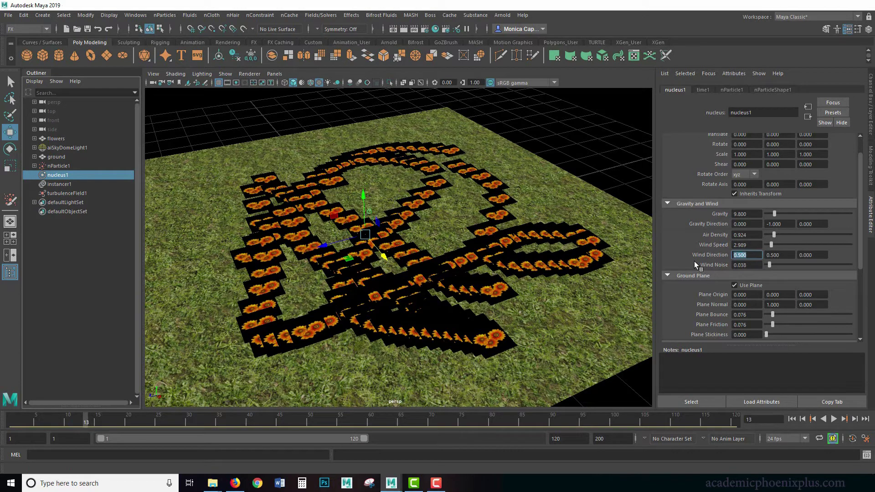
{"action": "left_click", "coordinate": [834, 418]}
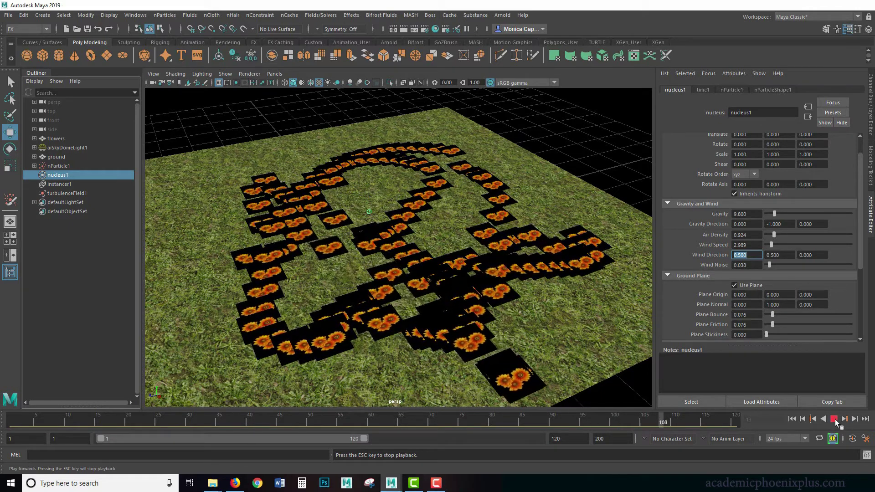
{"action": "left_click", "coordinate": [834, 418]}
{"action": "left_click", "coordinate": [792, 418]}
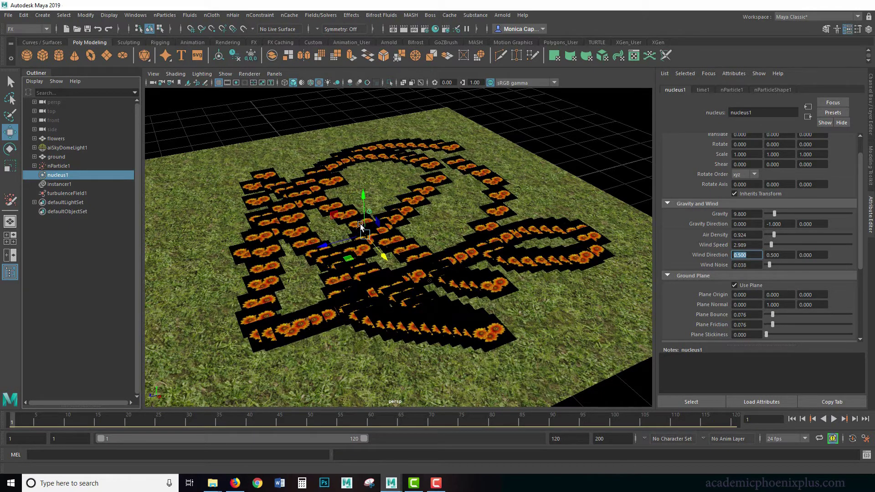
Raise turbulenceField1 Magnitude to 21.739 and play the simulation to frame 50.
{"action": "left_click", "coordinate": [81, 193]}
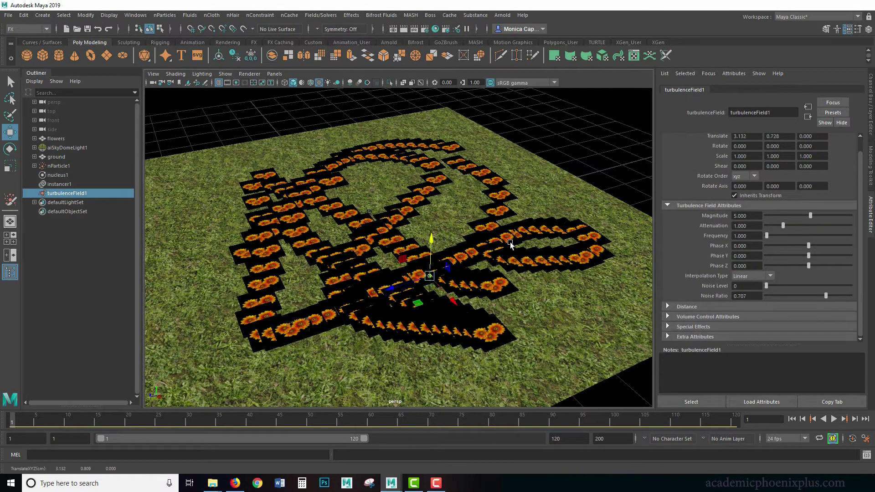
{"action": "left_click_drag", "start_coordinate": [813, 215], "coordinate": [816, 214]}
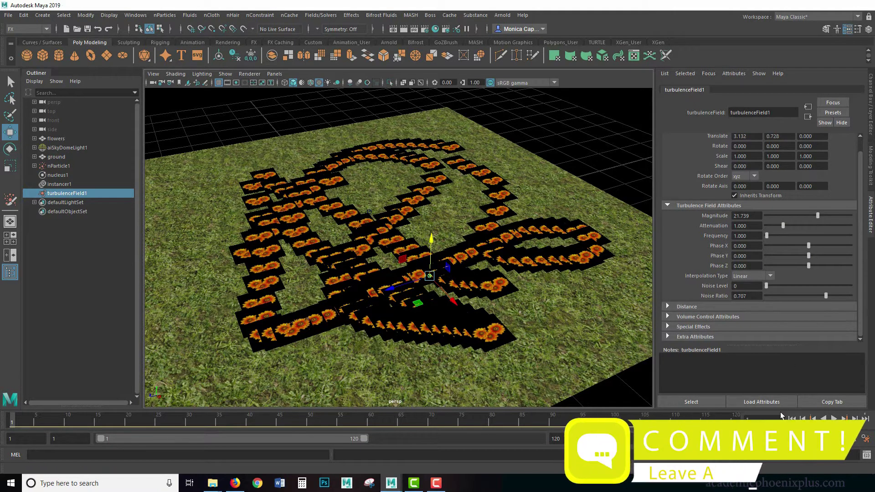
{"action": "left_click", "coordinate": [835, 419]}
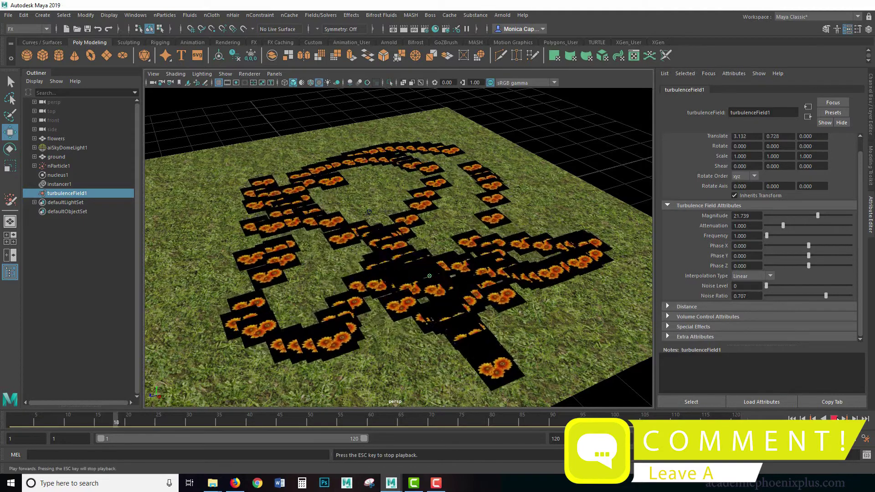
{"action": "left_click", "coordinate": [838, 419]}
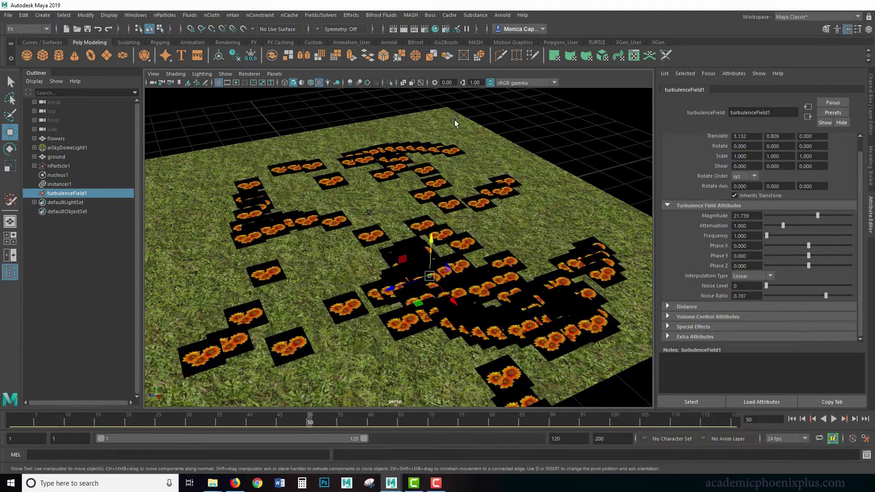
Render frame 50 in Arnold, view the result, and put the render window away.
{"action": "left_click", "coordinate": [502, 15]}
{"action": "left_click", "coordinate": [523, 32]}
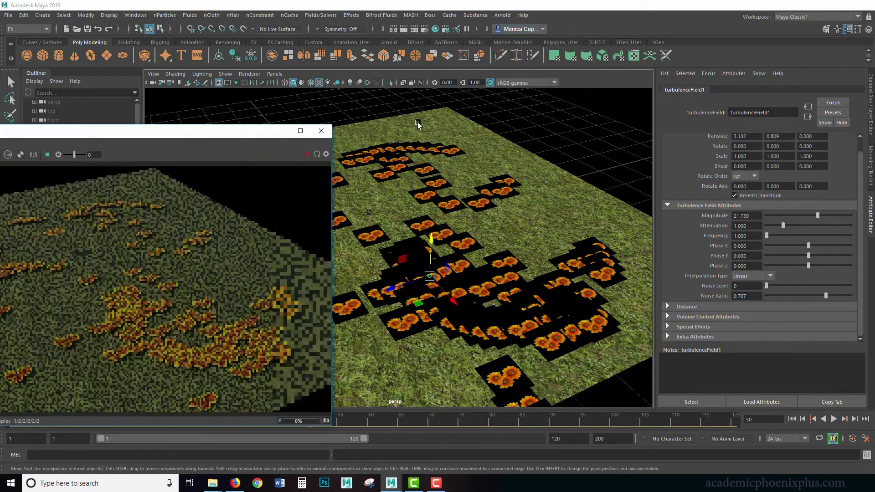
{"action": "left_click_drag", "start_coordinate": [248, 136], "coordinate": [389, 114]}
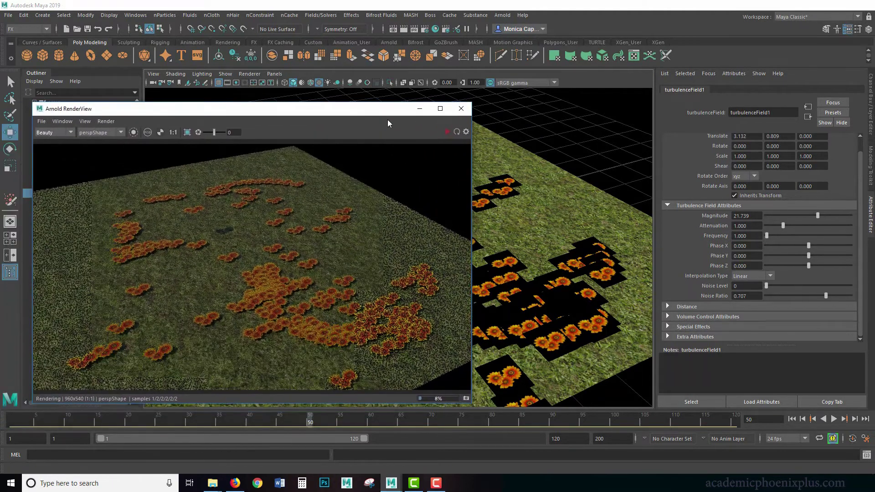
{"action": "left_click", "coordinate": [420, 109]}
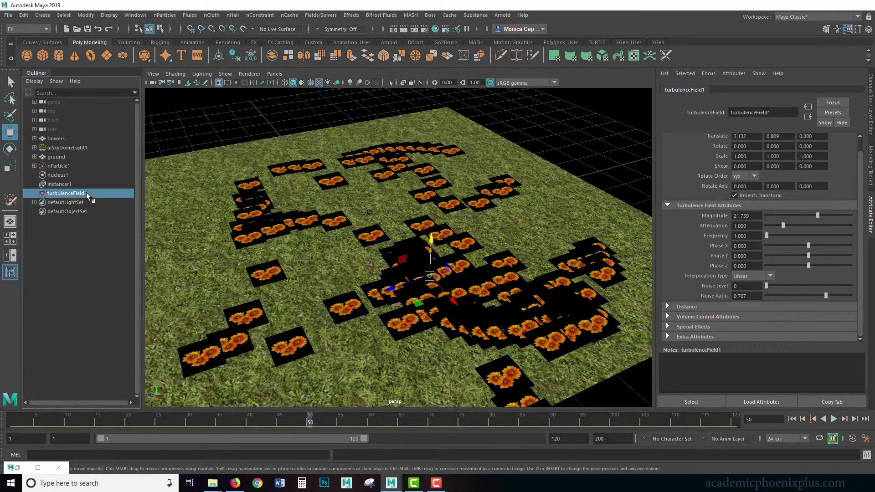
Delete turbulenceField1 and add a vortex field to nParticle1, raised to Translate Y 0.455.
{"action": "key", "text": "Delete"}
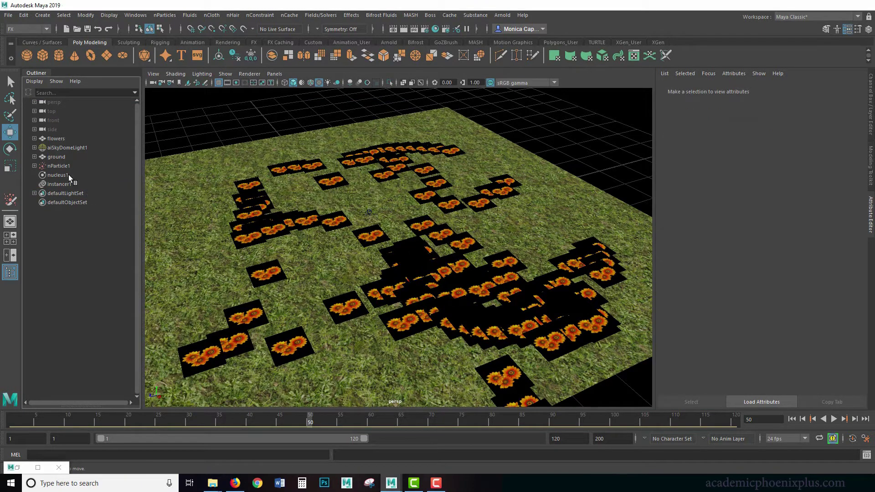
{"action": "left_click", "coordinate": [375, 213]}
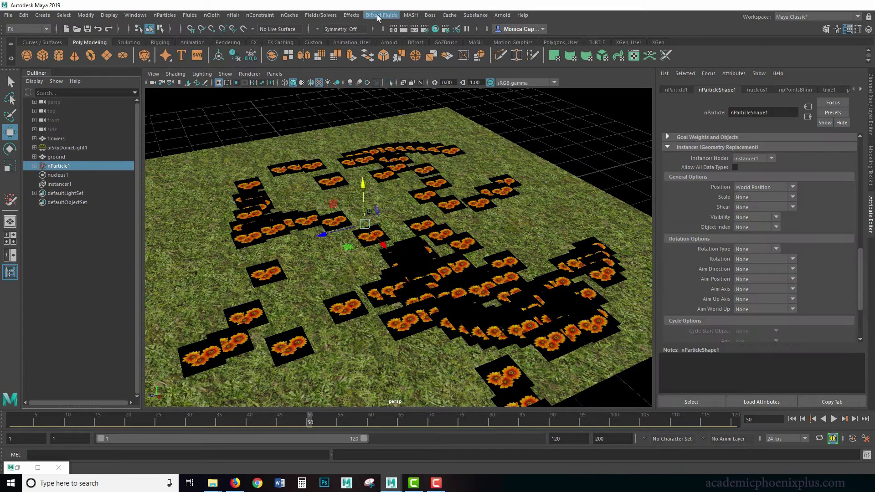
{"action": "left_click", "coordinate": [325, 16]}
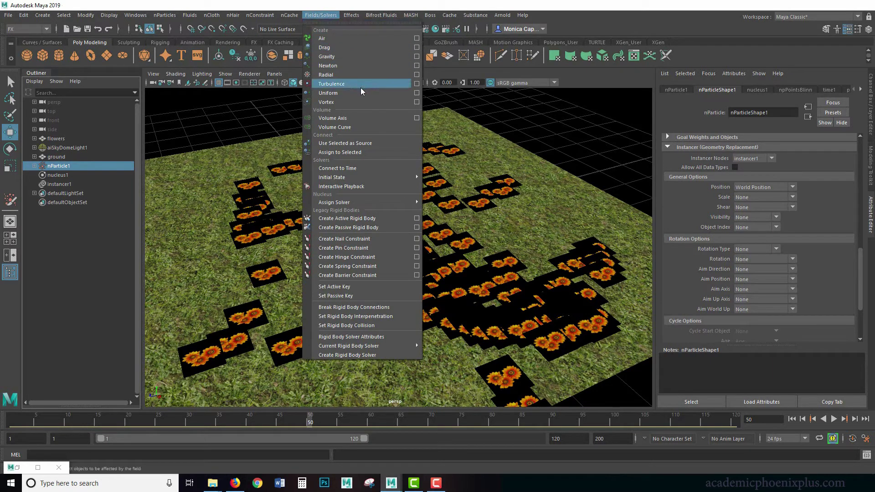
{"action": "left_click", "coordinate": [354, 102]}
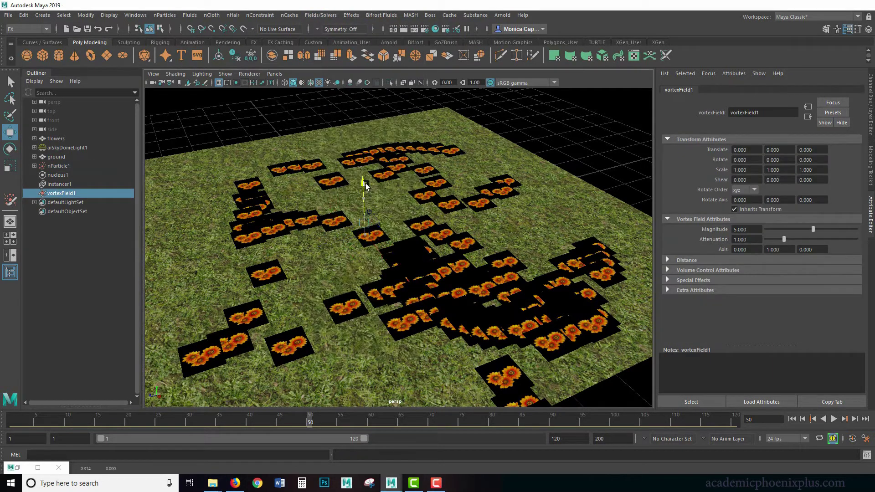
{"action": "left_click_drag", "start_coordinate": [366, 182], "coordinate": [366, 175]}
Replay the swirl from frame 1 and raise vortex Magnitude to 42.857.
{"action": "left_click", "coordinate": [791, 419]}
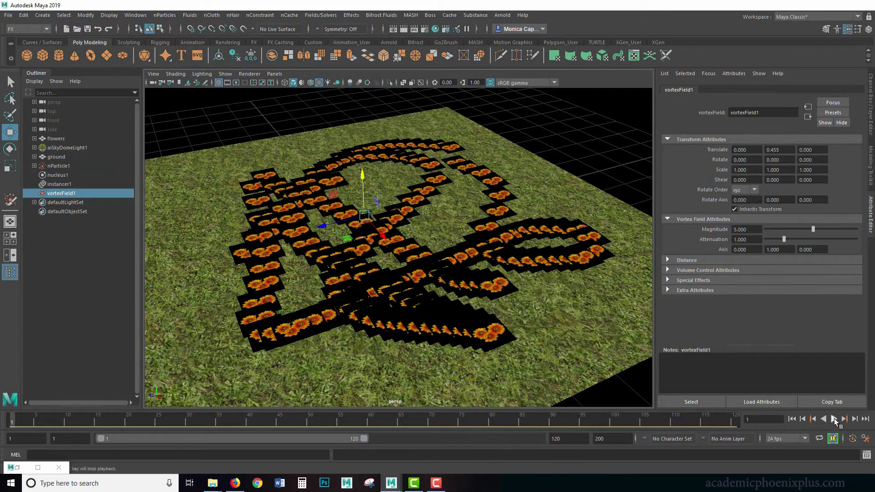
{"action": "left_click", "coordinate": [833, 420]}
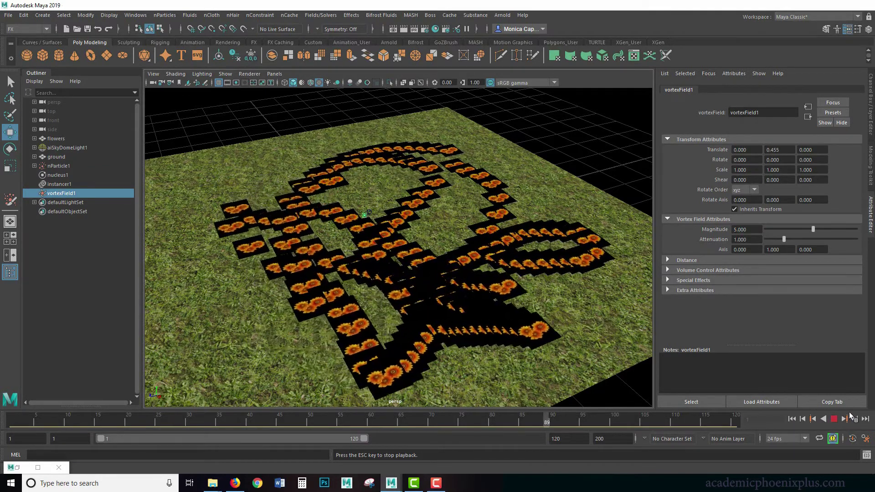
{"action": "left_click_drag", "start_coordinate": [816, 228], "coordinate": [830, 229]}
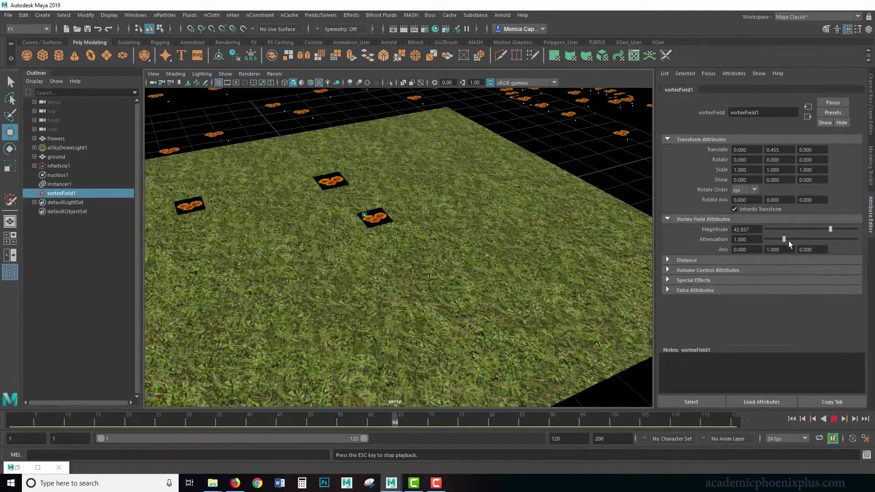
{"action": "left_click", "coordinate": [335, 181]}
Hide the original flower card with Ctrl+H and replay the simulation from the start.
{"action": "left_click", "coordinate": [834, 419]}
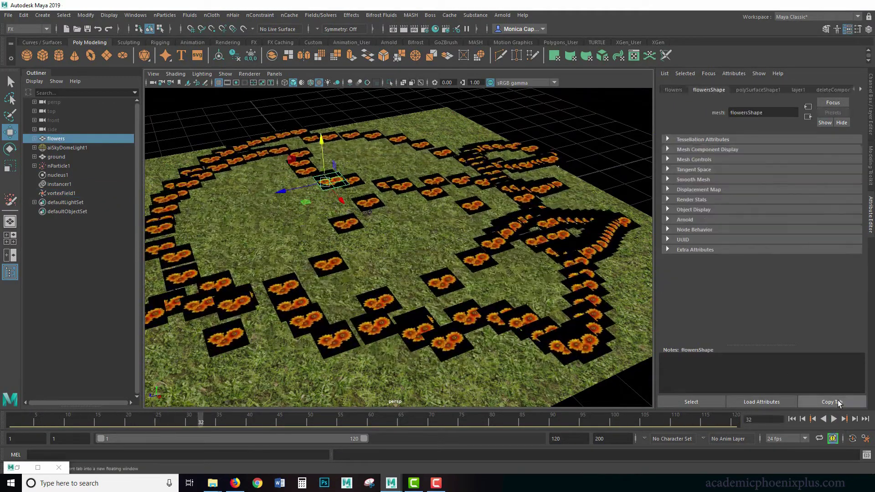
{"action": "key", "text": "ctrl+h"}
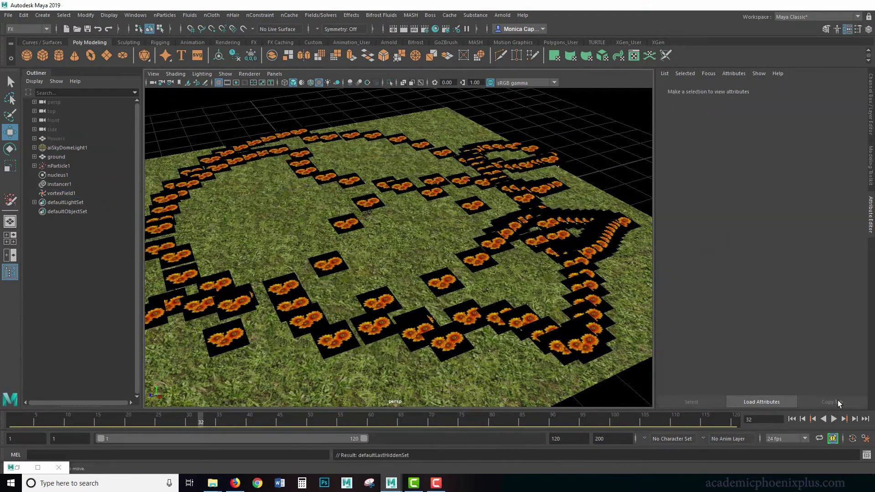
{"action": "left_click", "coordinate": [791, 418]}
{"action": "left_click", "coordinate": [834, 419]}
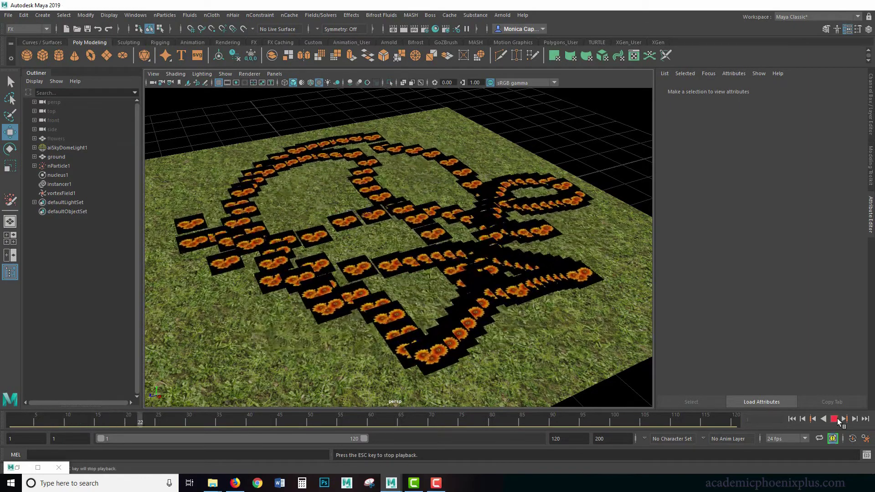
{"action": "left_click", "coordinate": [793, 419]}
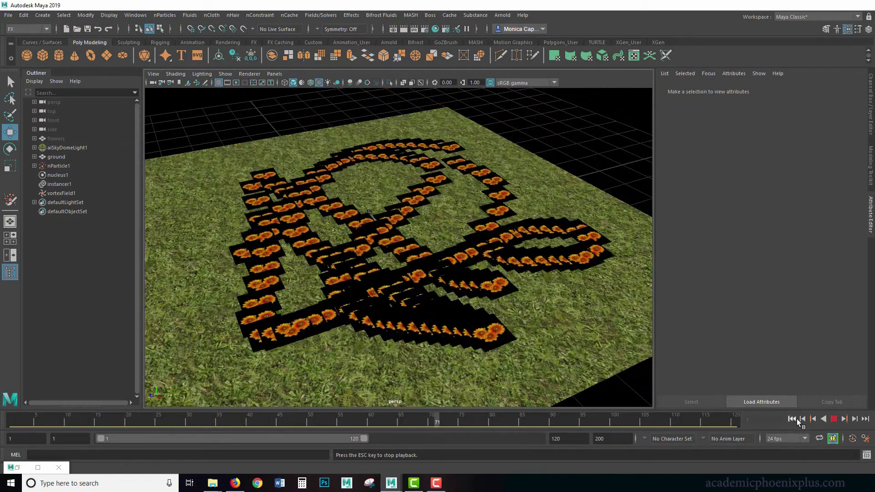
{"action": "left_click", "coordinate": [833, 418]}
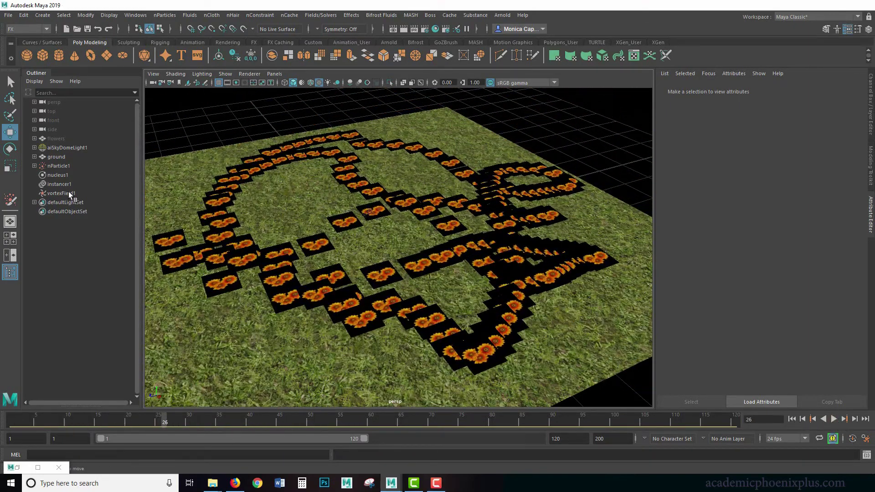
Lower vortexField1 Magnitude to 7.143 and play the gentler swirl to frame 58.
{"action": "left_click", "coordinate": [60, 193]}
{"action": "mouse_move", "coordinate": [827, 232]}
{"action": "left_mouse_down"}
{"action": "mouse_move", "coordinate": [794, 232]}
{"action": "mouse_move", "coordinate": [815, 233]}
{"action": "left_mouse_up"}
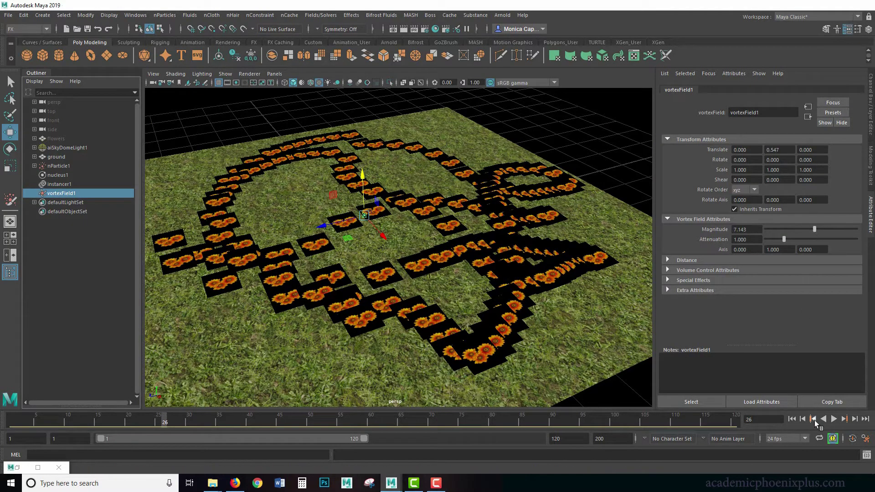
{"action": "left_click", "coordinate": [834, 419]}
{"action": "left_click", "coordinate": [791, 418]}
{"action": "left_click", "coordinate": [834, 419]}
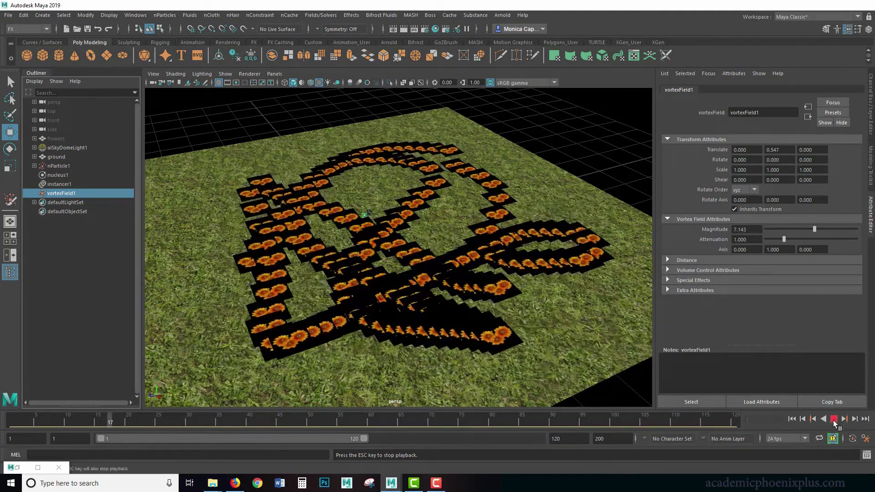
{"action": "left_click", "coordinate": [834, 419]}
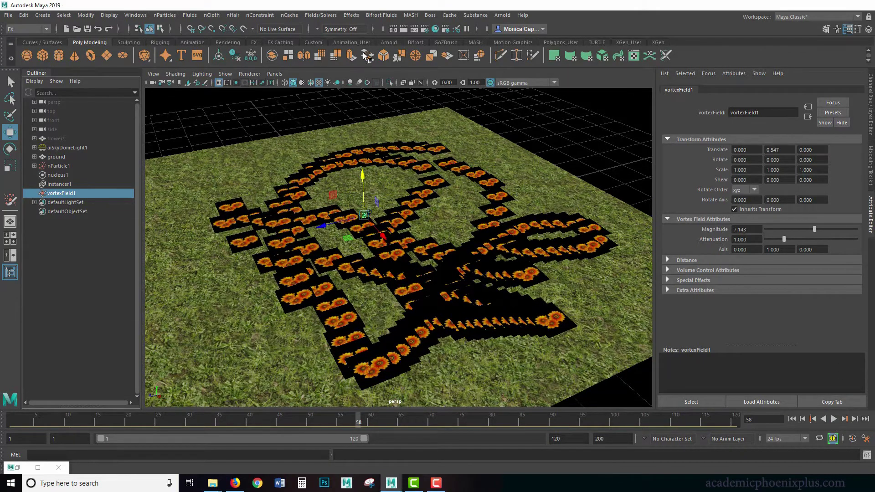
{"action": "left_click", "coordinate": [324, 16]}
{"action": "left_click", "coordinate": [332, 17]}
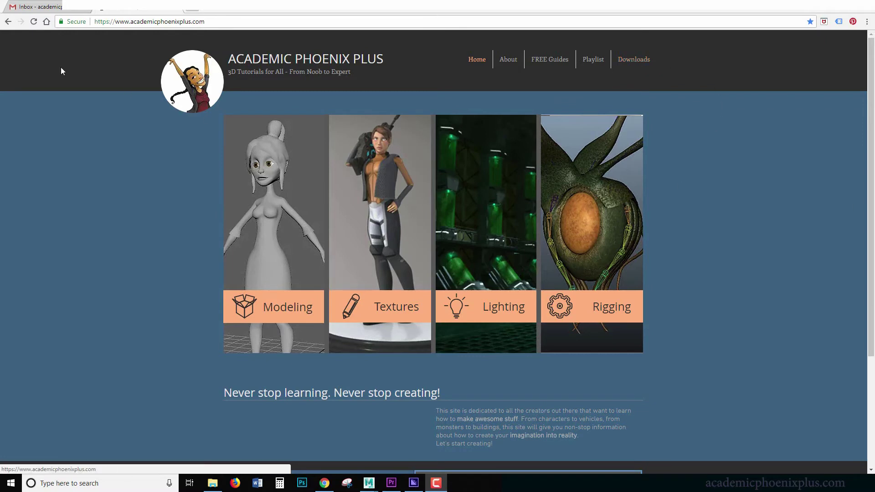
Go to Academic Phoenix Plus Downloads and scroll to free models like Sci Fi Room and Alpha Plant.
{"action": "left_click", "coordinate": [228, 21]}
{"action": "left_click", "coordinate": [114, 159]}
{"action": "left_click", "coordinate": [639, 60]}
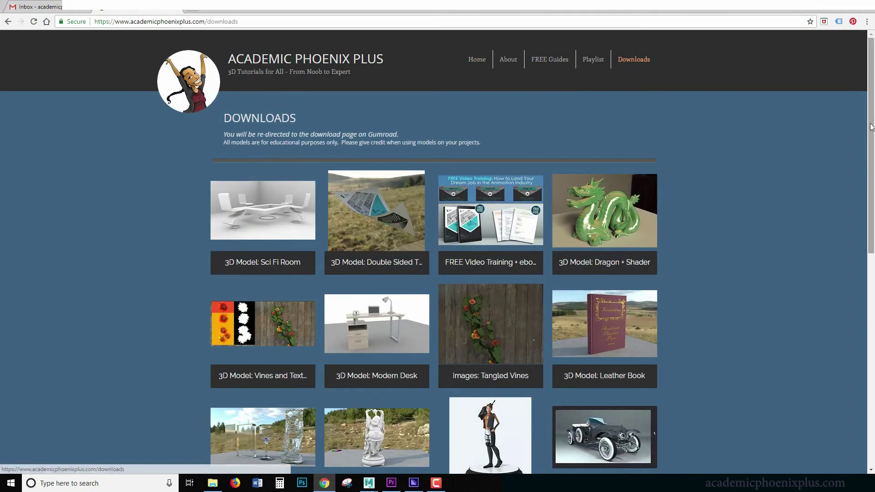
{"action": "left_click_drag", "start_coordinate": [871, 130], "coordinate": [873, 294]}
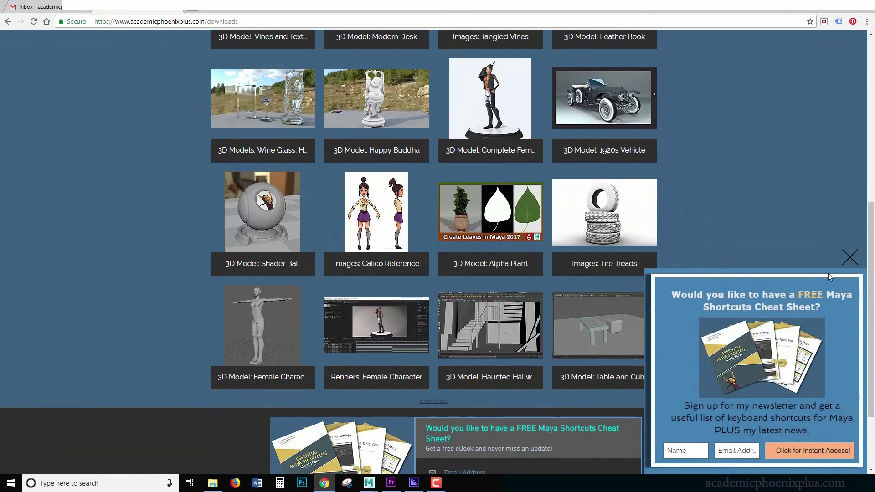